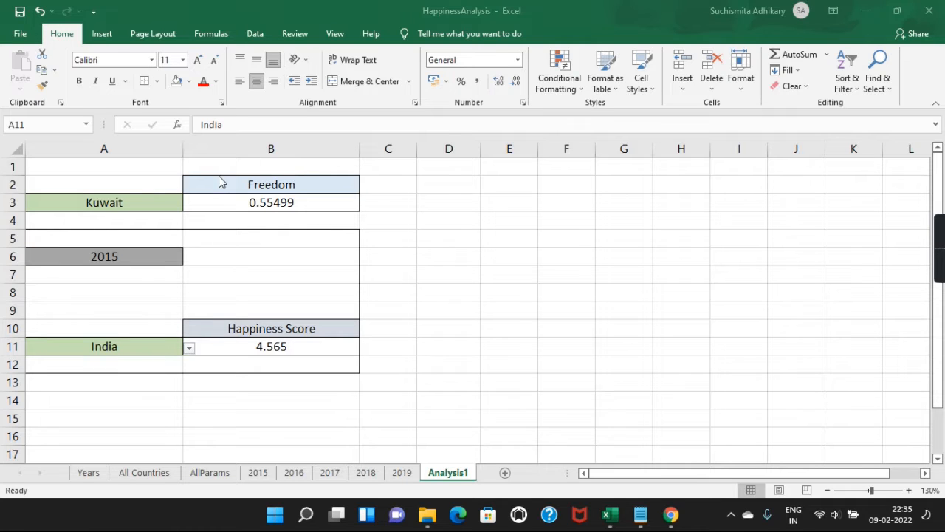
Step: Step the A6 year through 2016, 2017 and 2018 to 2019, giving India's Happiness Score 4.015
left_click(334, 179)
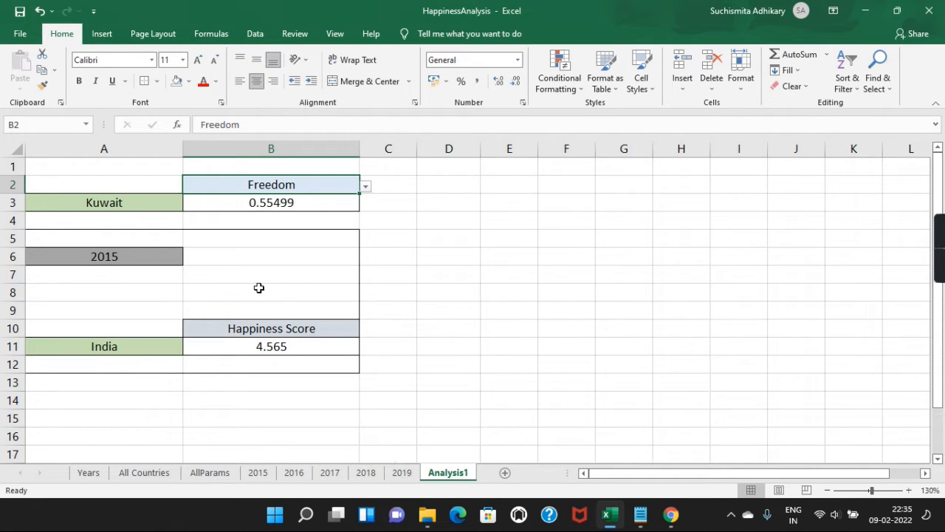
left_click(169, 256)
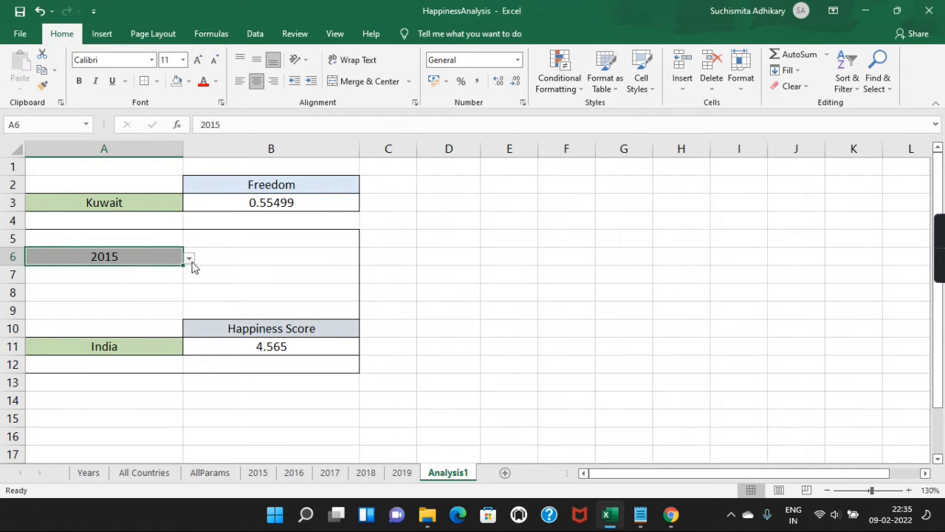
left_click(190, 258)
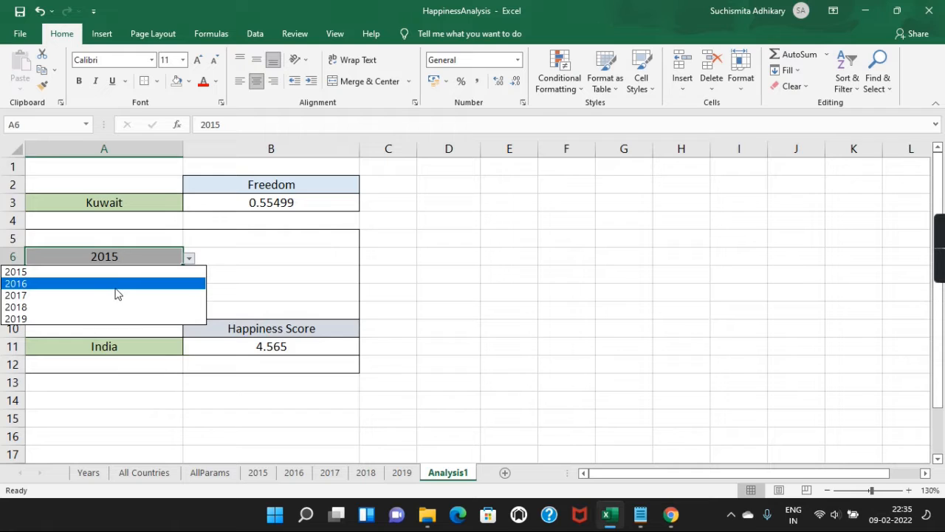
left_click(115, 286)
left_click(190, 258)
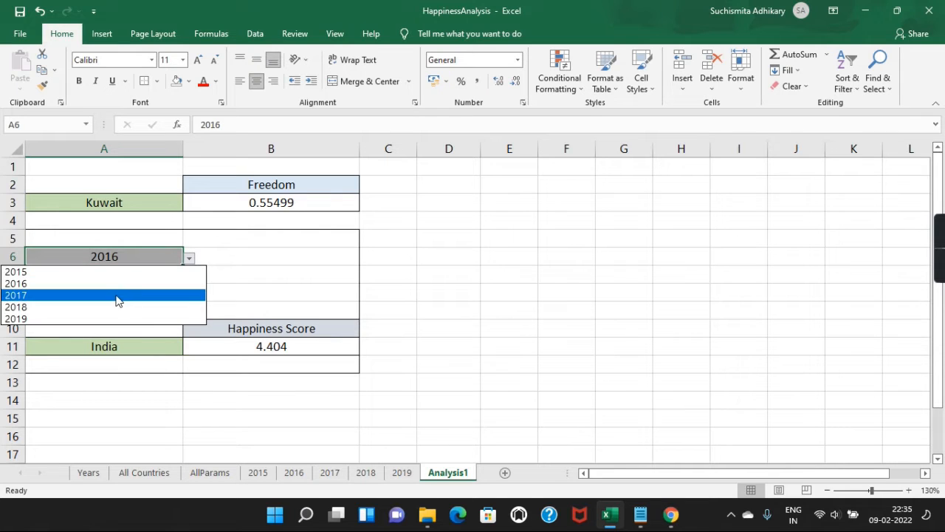
left_click(116, 296)
left_click(189, 260)
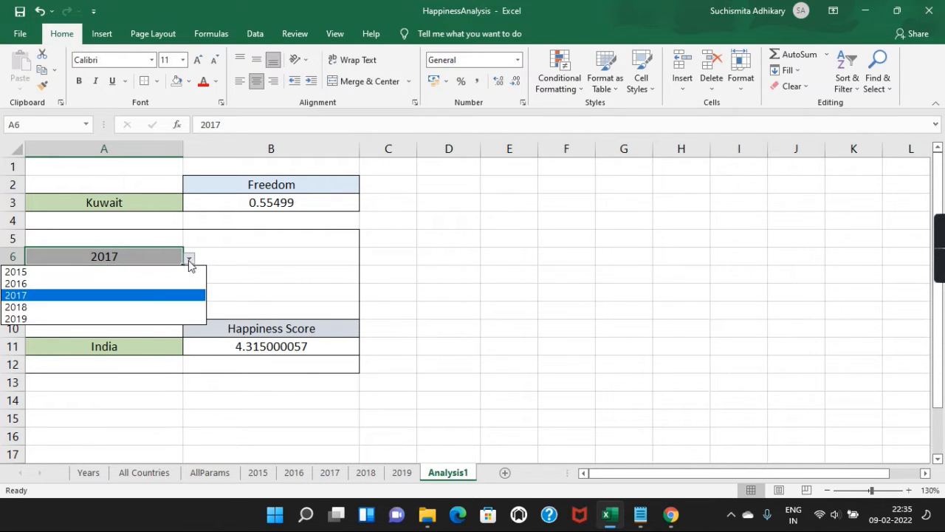
left_click(130, 307)
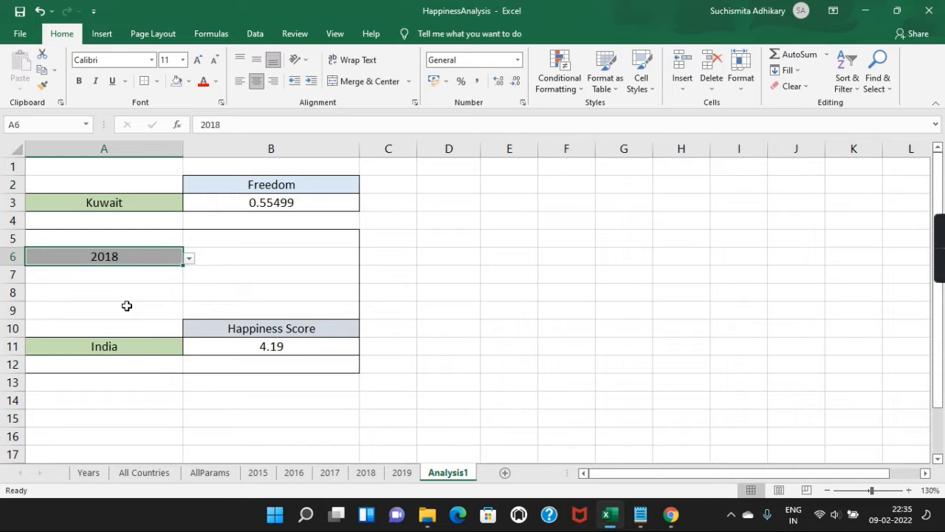
left_click(190, 258)
left_click(109, 318)
Step: Look through the 2015, 2016, 2017, 2018 and 2019 data sheets, then return to Analysis1
left_click(258, 473)
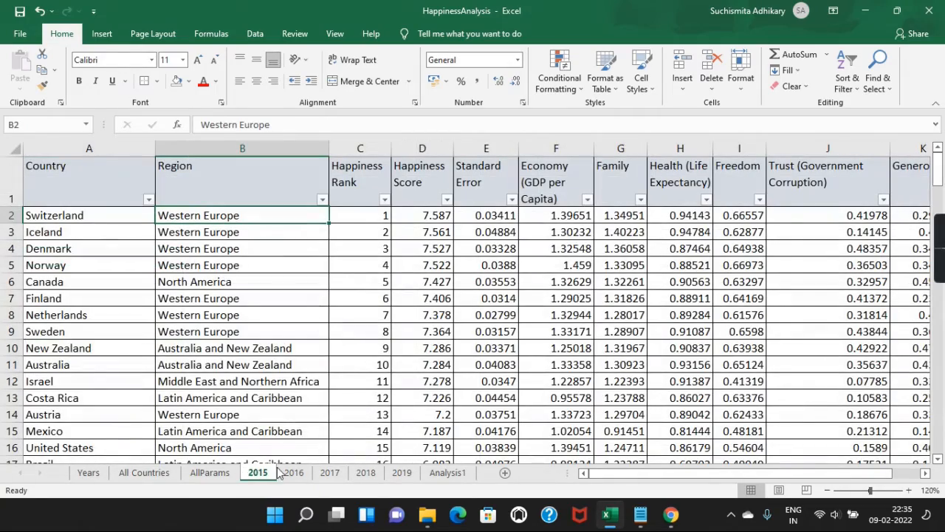
left_click(293, 473)
left_click(330, 473)
left_click(366, 473)
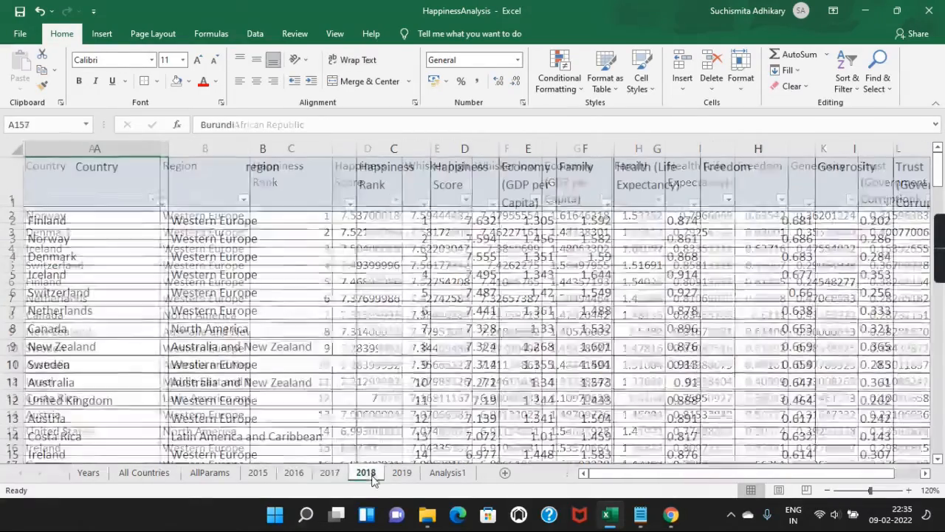
left_click(402, 473)
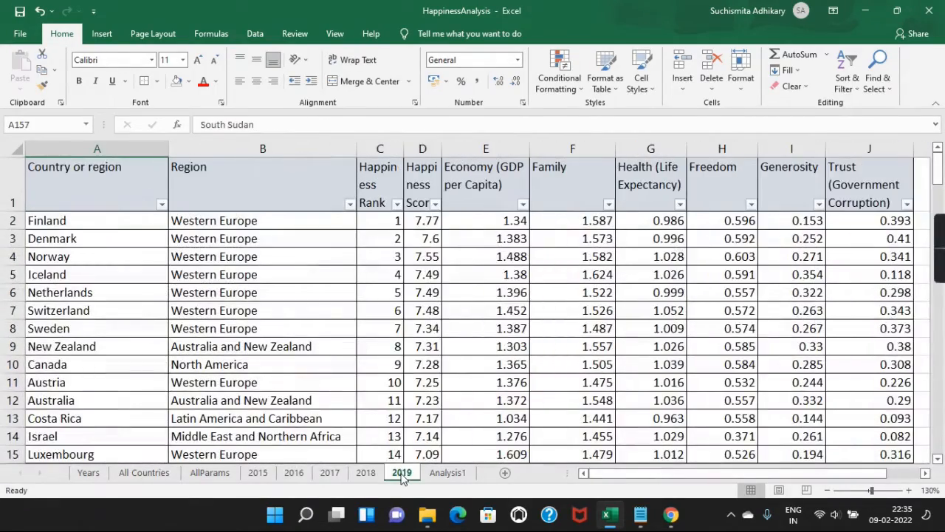
left_click(447, 473)
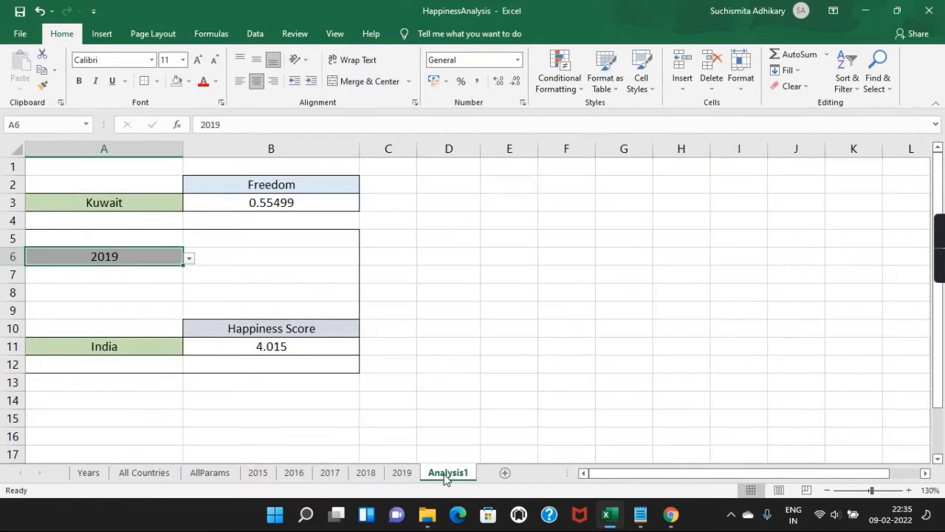
Step: Set the B10 parameter to Freedom and the A6 year to 2017
left_click(278, 333)
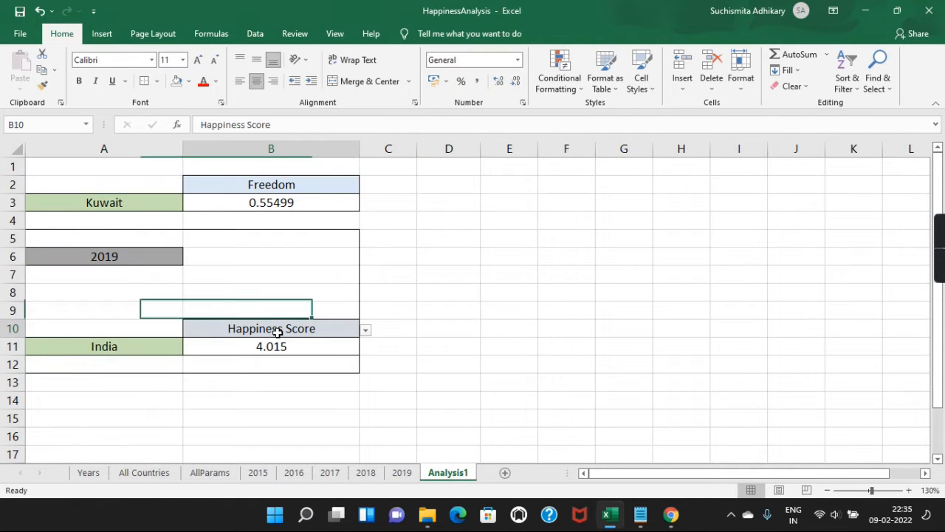
left_click(366, 330)
left_click(189, 391)
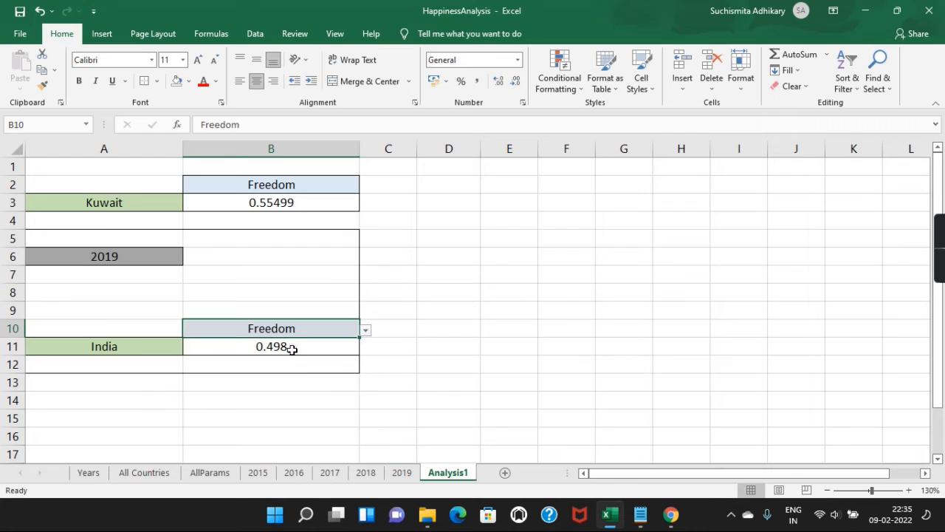
left_click(365, 331)
left_click(366, 332)
left_click(138, 254)
left_click(189, 256)
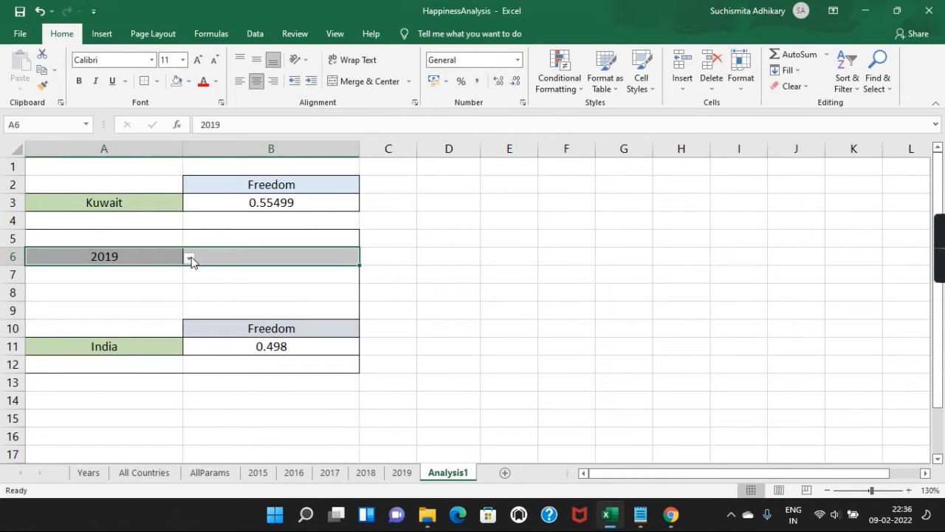
left_click(73, 298)
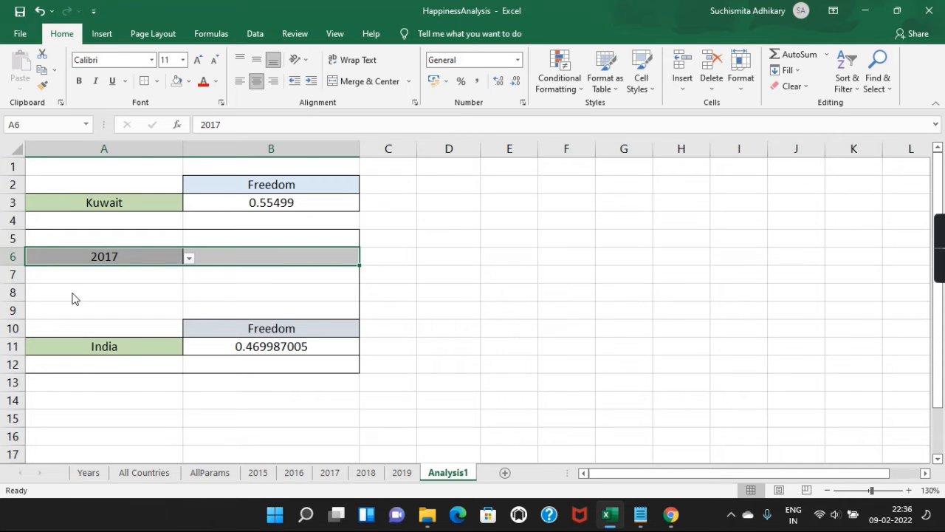
Step: Switch the country to Nepal and the parameter to Economy (GDP per Capita), showing 0.479820192
left_click(127, 342)
left_click(189, 348)
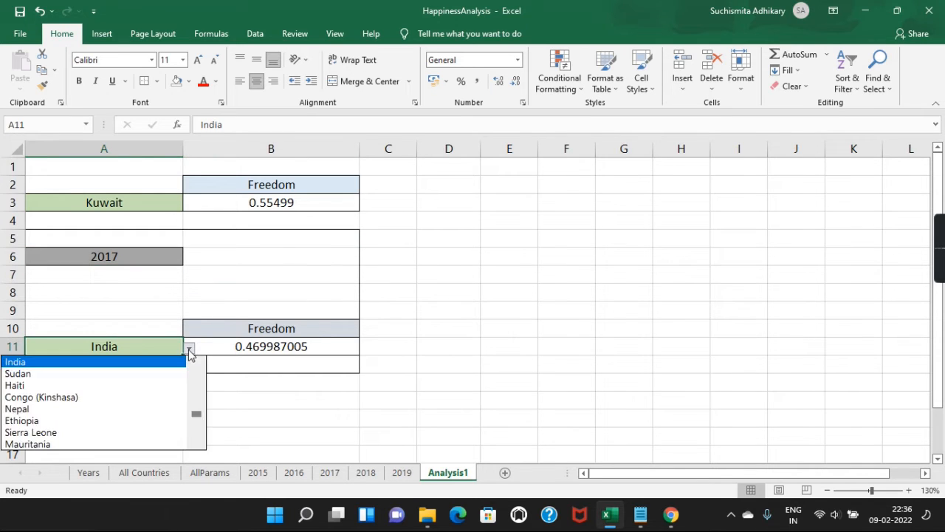
left_click(66, 410)
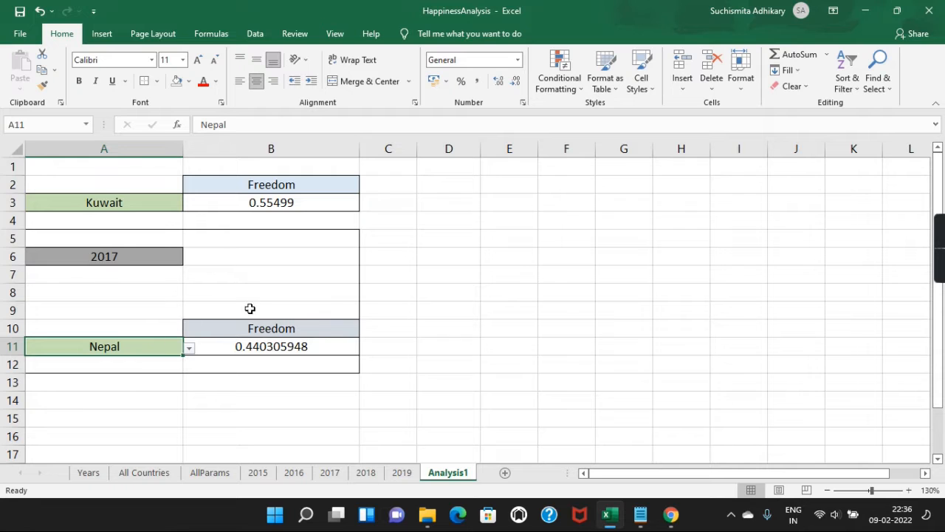
left_click(344, 330)
left_click_drag(345, 330, 367, 332)
left_click(366, 330)
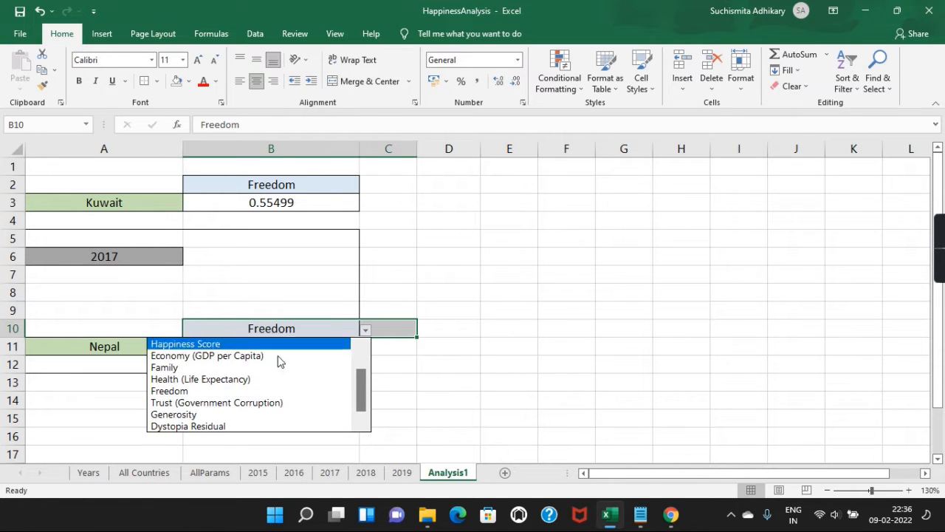
left_click(218, 355)
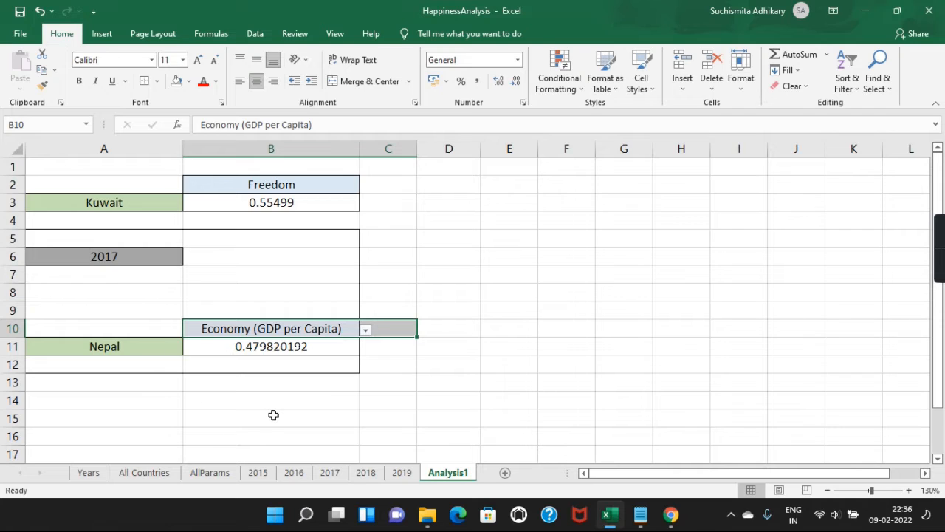
Step: Bring the Notepad window of formula notes to the front
left_click(584, 367)
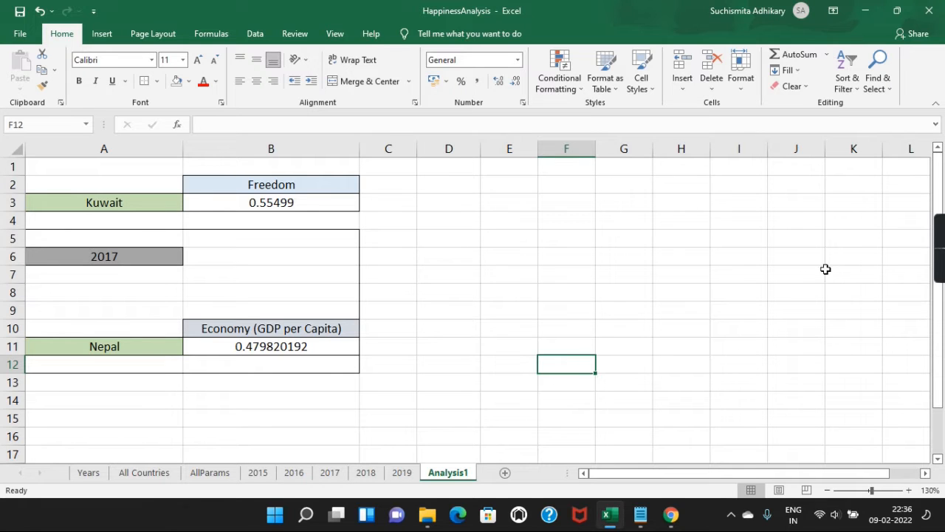
mouse_move(642, 523)
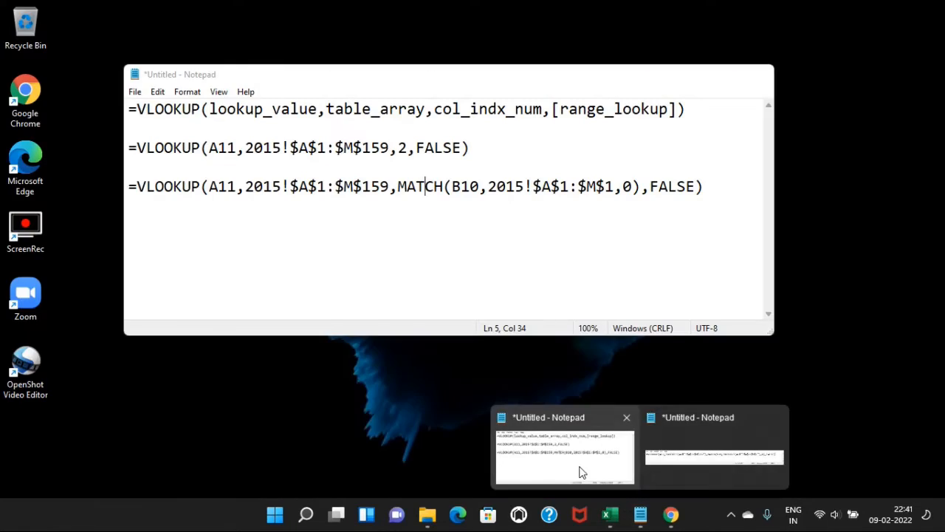
left_click(578, 462)
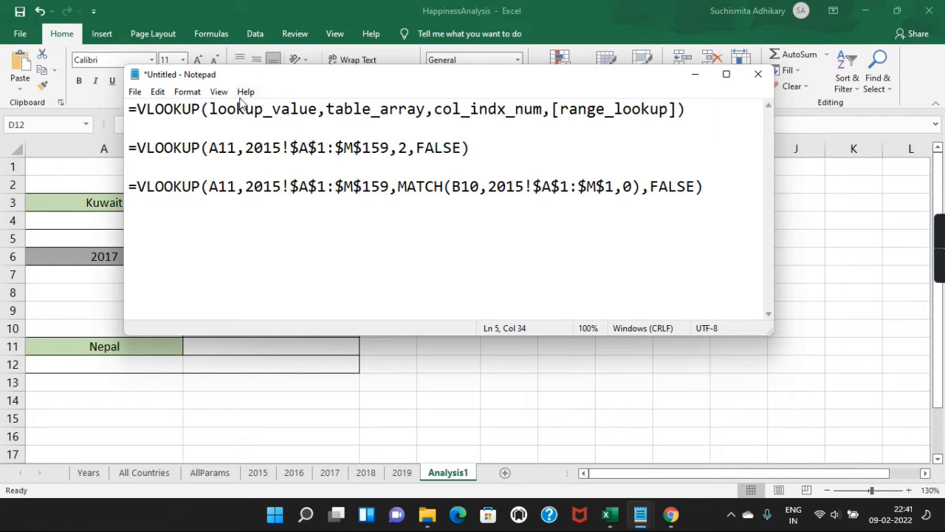
left_click_drag(130, 110, 238, 93)
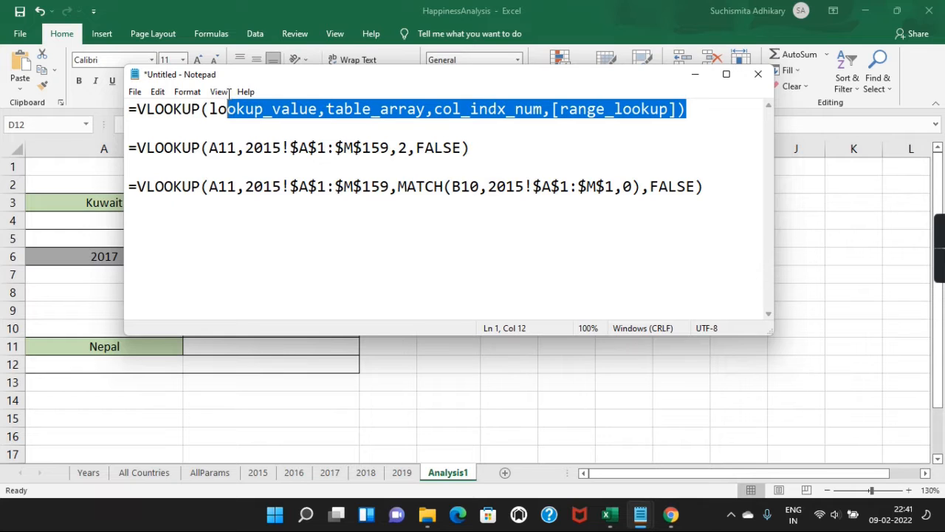
left_click(227, 92)
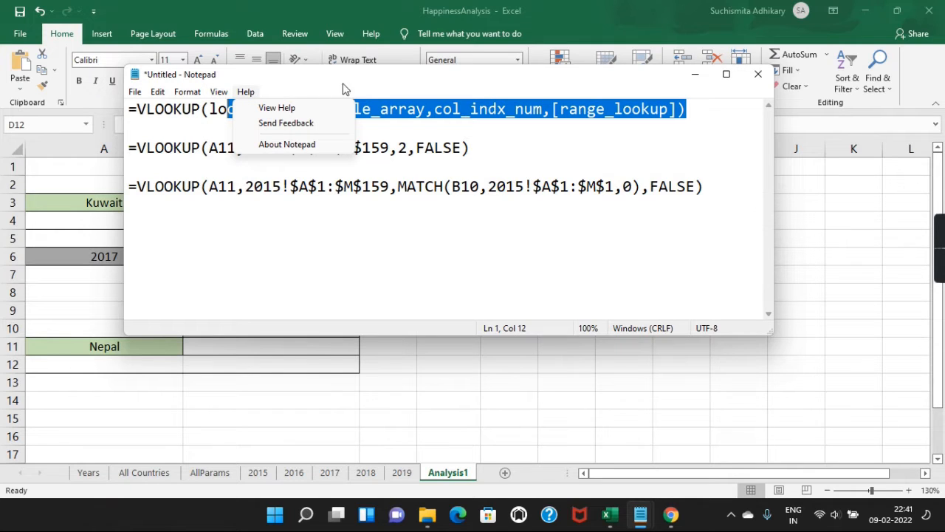
left_click(356, 94)
double_click(242, 113)
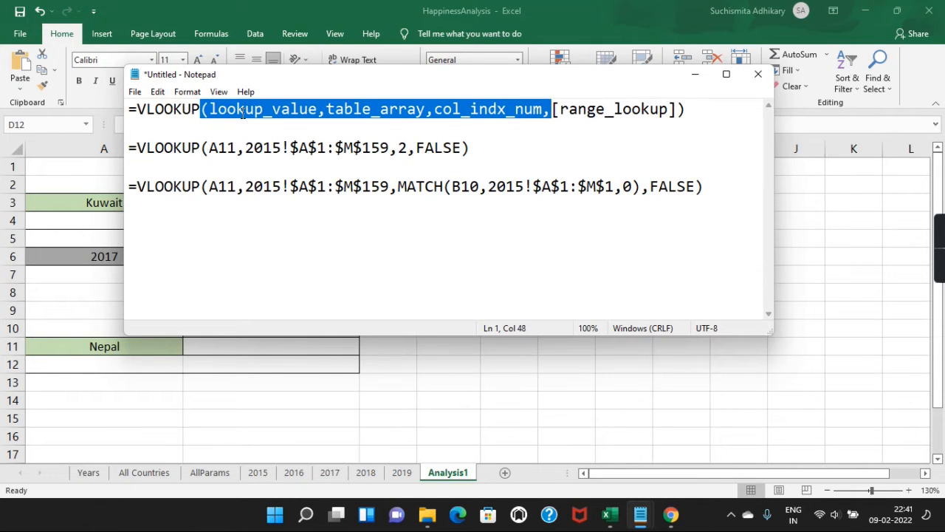
left_click(295, 160)
left_click(319, 113)
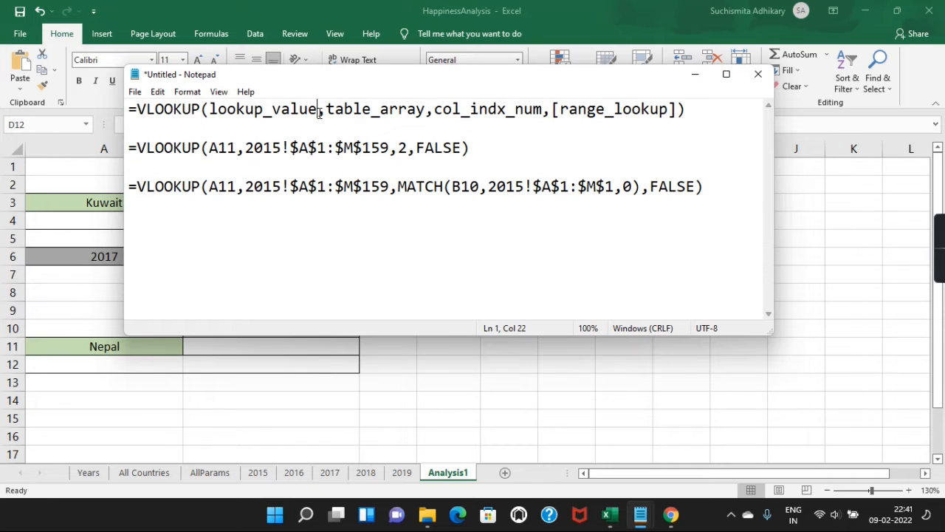
left_click(215, 113, "shift")
left_click(339, 111)
left_click(279, 104)
left_click(435, 109)
left_click(545, 109, "shift")
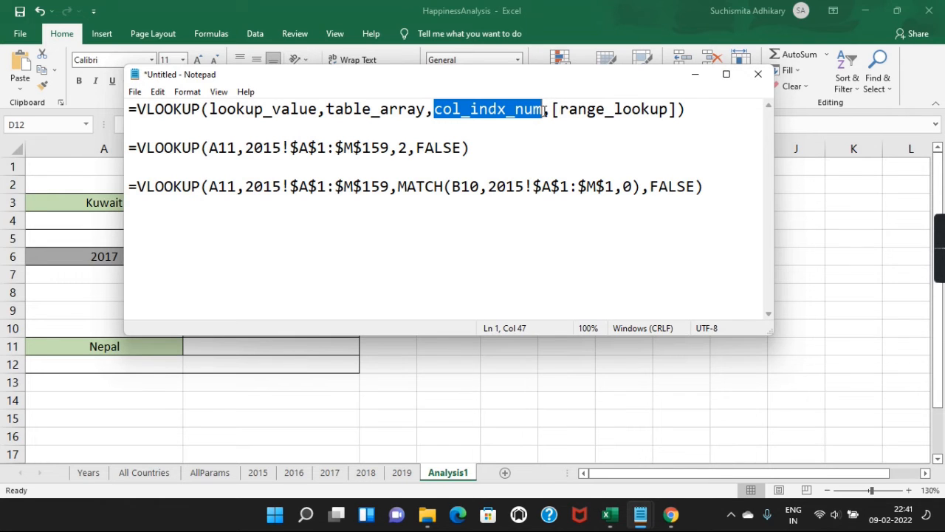
left_click(570, 110)
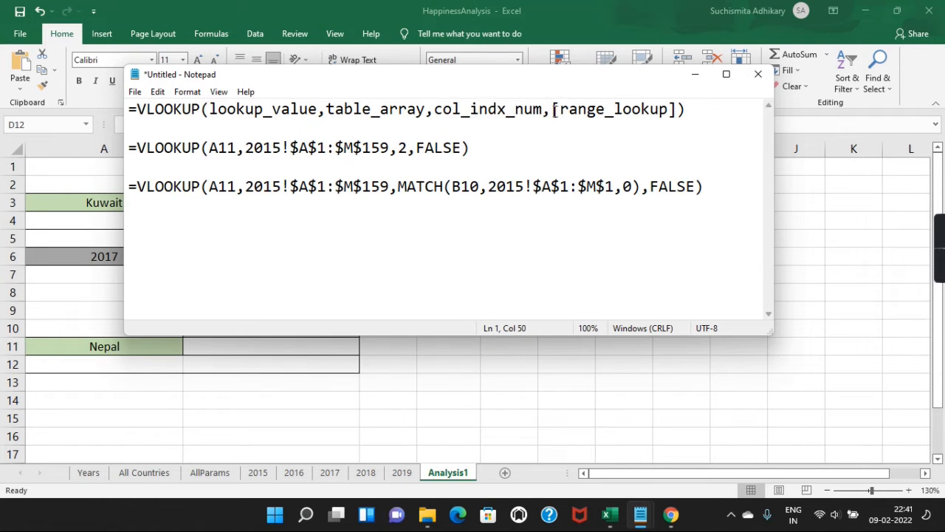
left_click(551, 109)
left_click(677, 109, "shift")
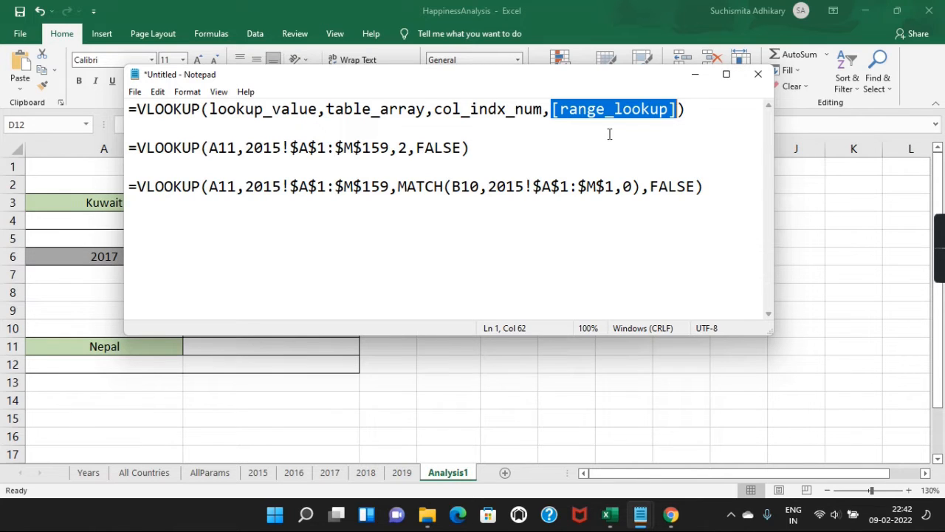
Step: Examine the fixed-column VLOOKUP's A11 and 2015 range arguments in Notepad, then select the whole line
double_click(452, 147)
left_click(509, 157)
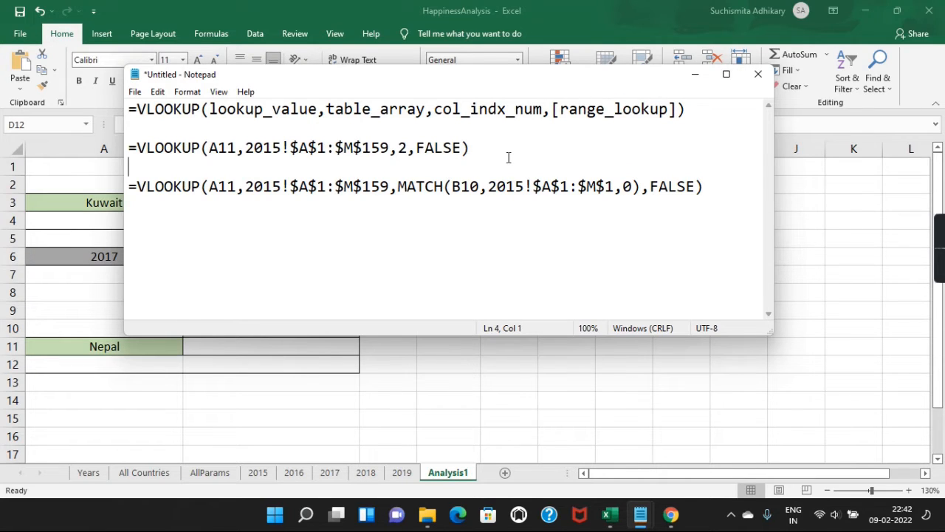
left_click(418, 148)
double_click(221, 147)
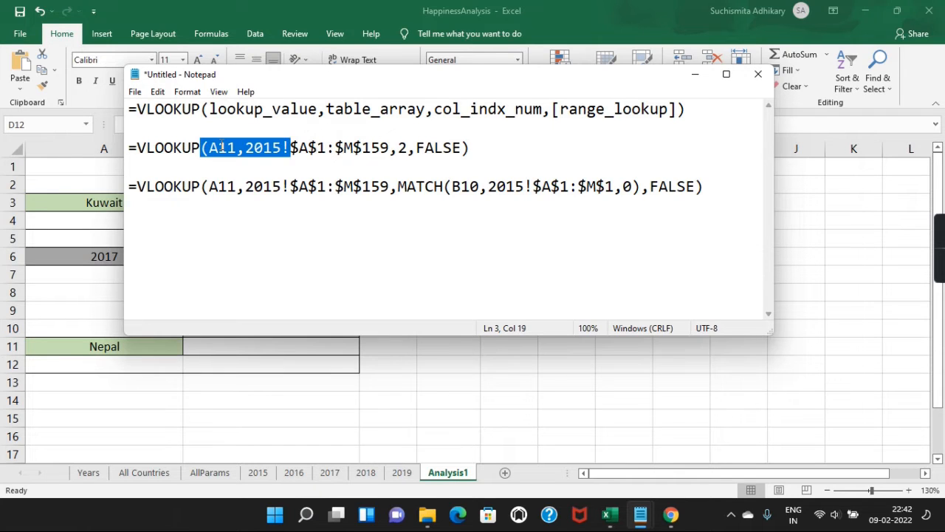
left_click(134, 147)
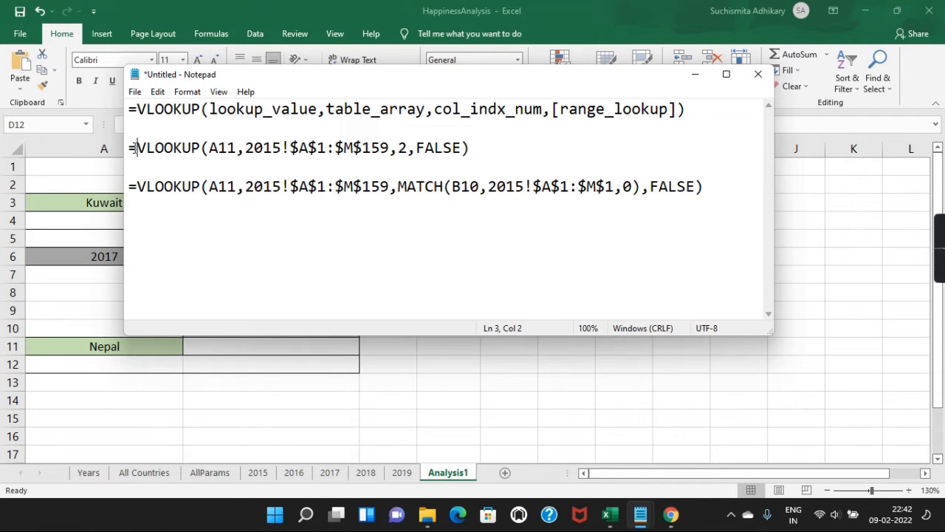
left_click(472, 148)
double_click(231, 148)
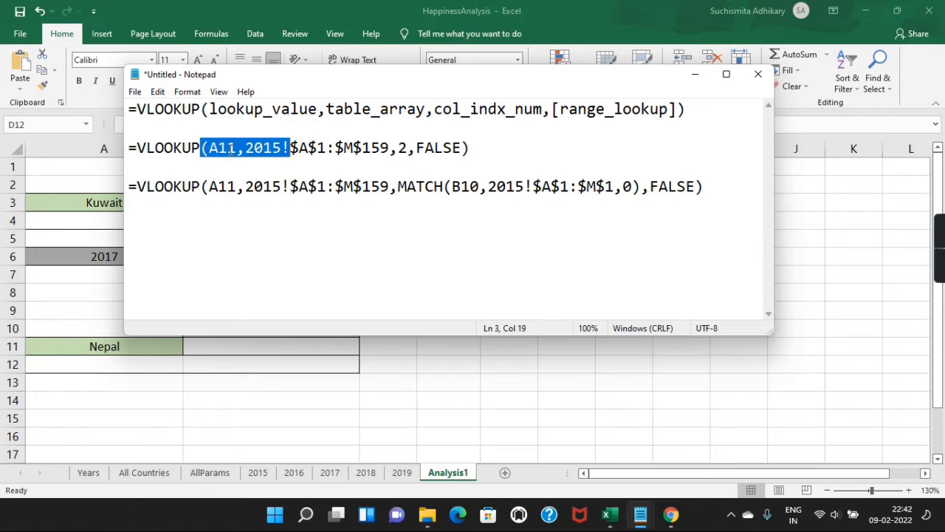
left_click(316, 148)
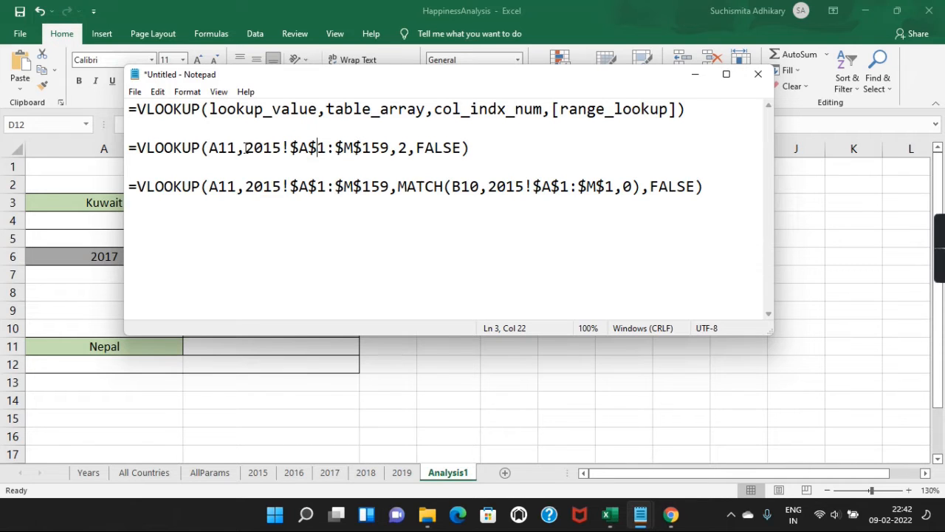
left_click_drag(245, 148, 390, 151)
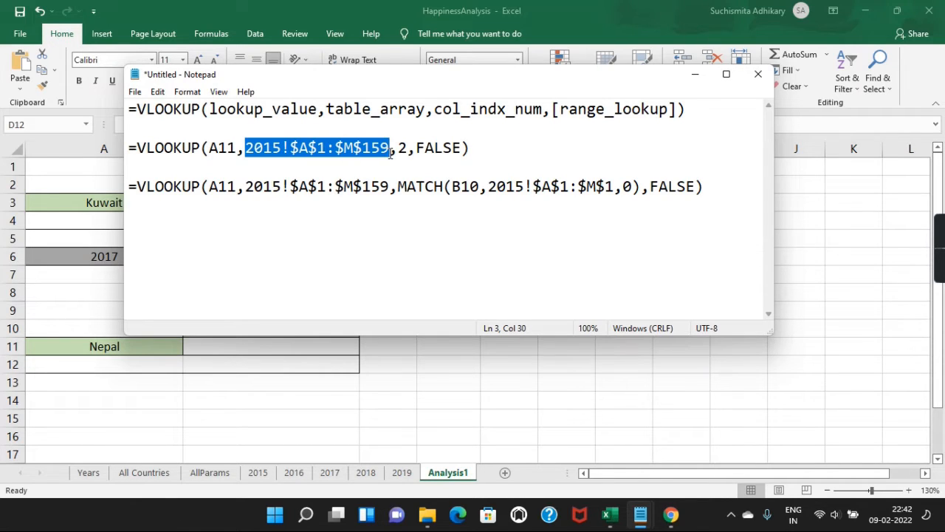
left_click(482, 148)
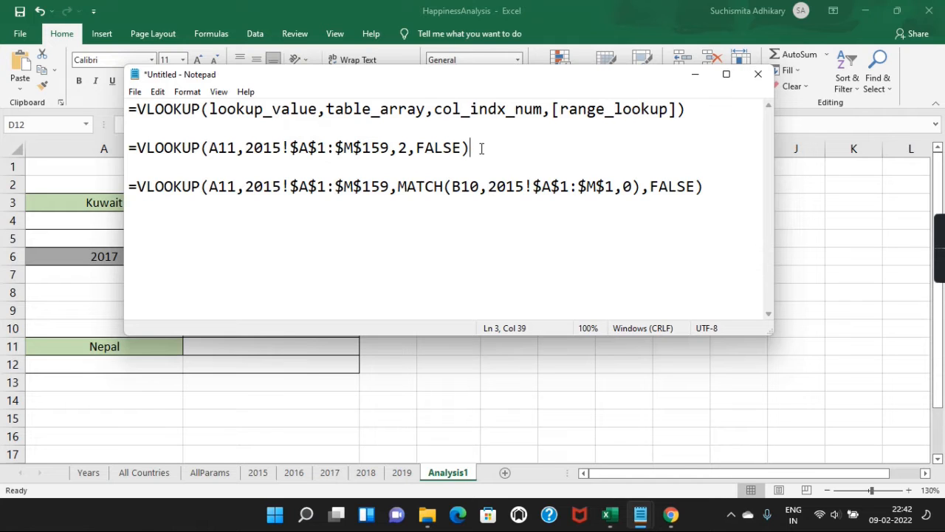
key("shift+Home")
key("ctrl+c")
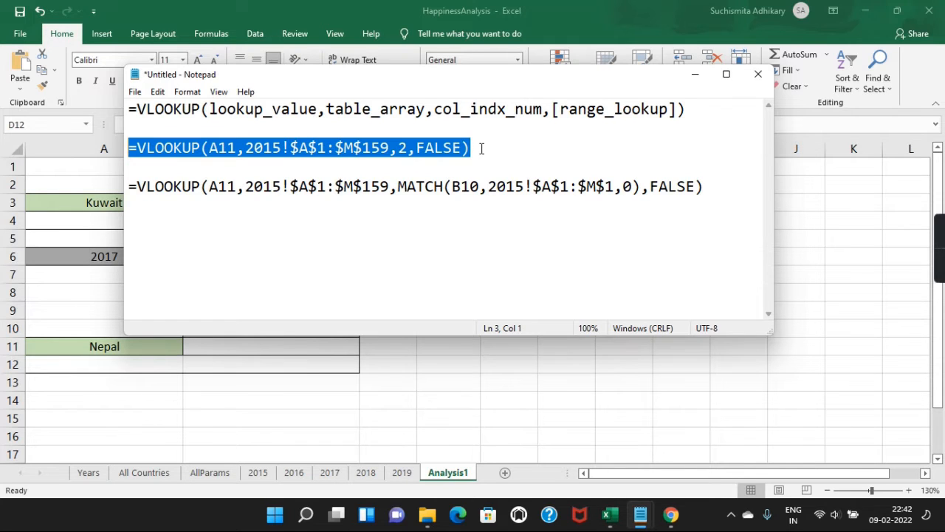
Step: Paste the column-2 VLOOKUP formula into B11, returning Southern Asia for Nepal
key("alt+Tab")
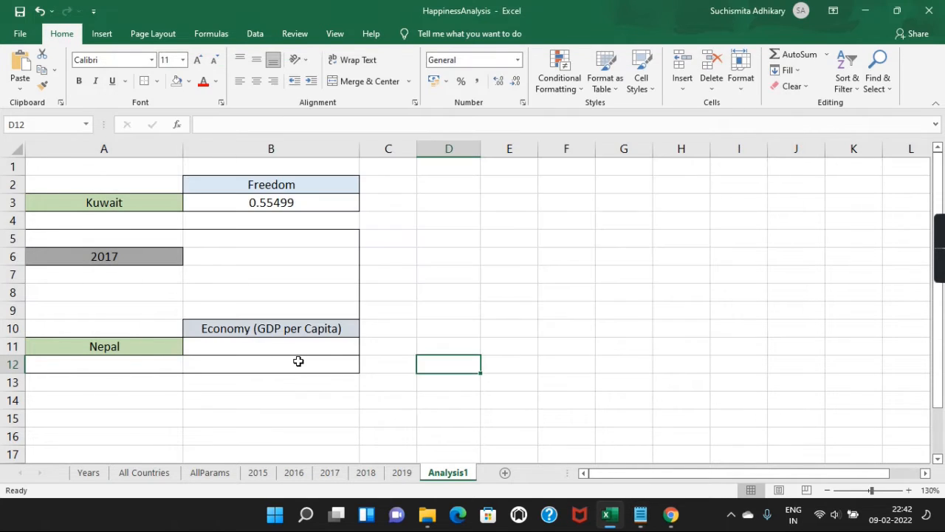
left_click(228, 347)
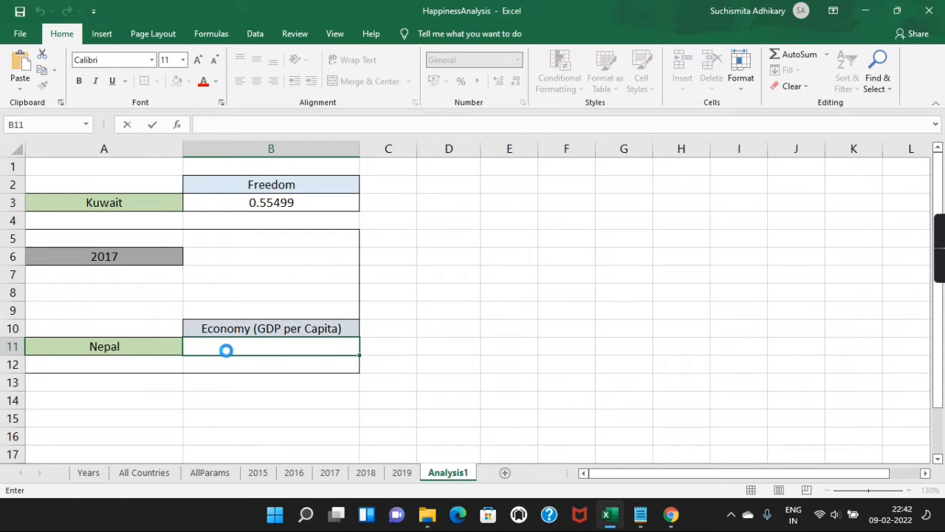
key("ctrl+v")
key("Return")
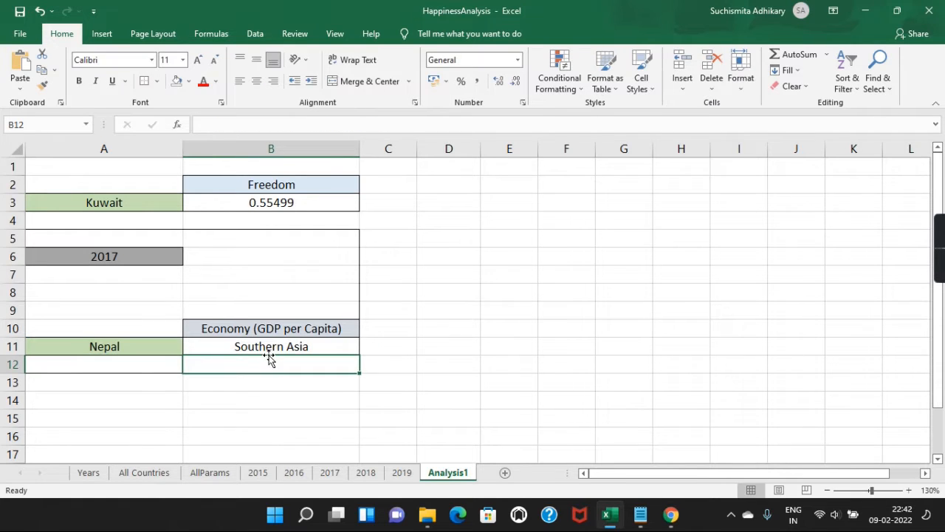
left_click_drag(273, 350, 359, 327)
left_click(349, 327)
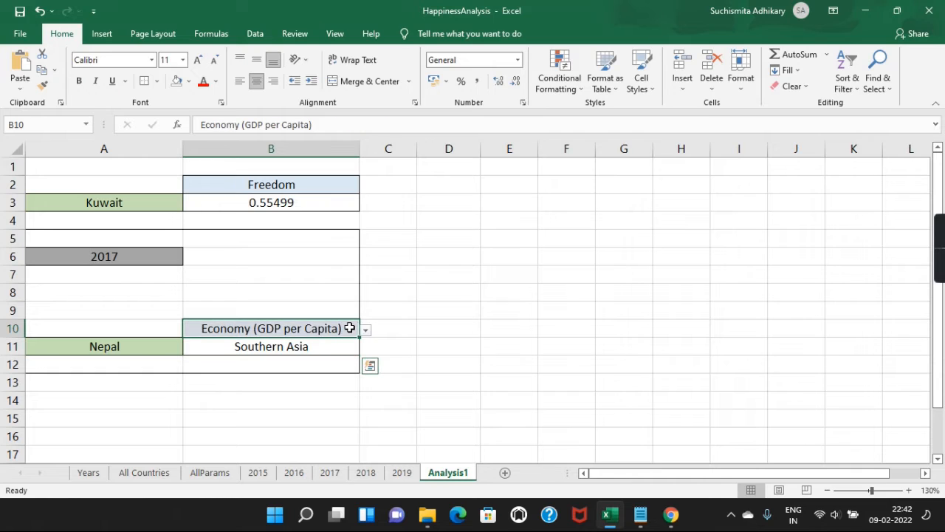
left_click(365, 330)
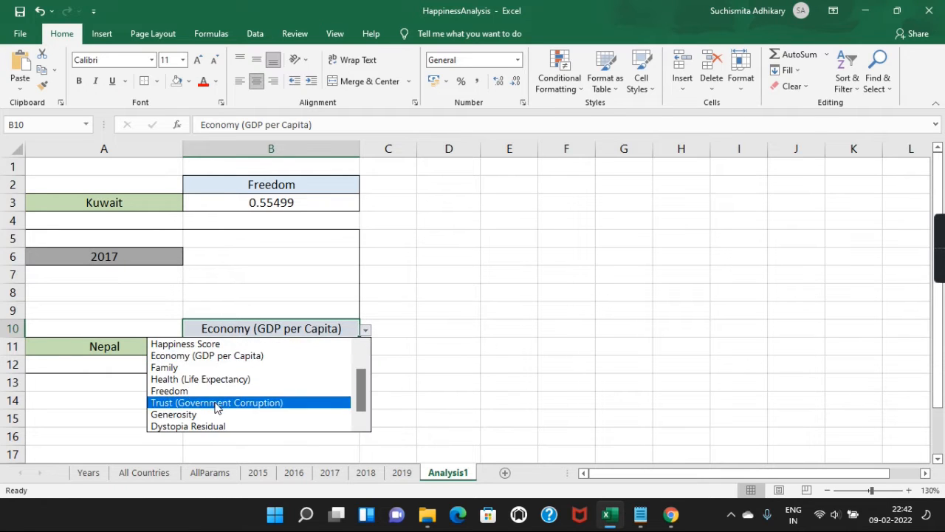
Step: Choose Region in B10 and check B11's formula against Nepal in A11
scroll(325, 344, "up", 1)
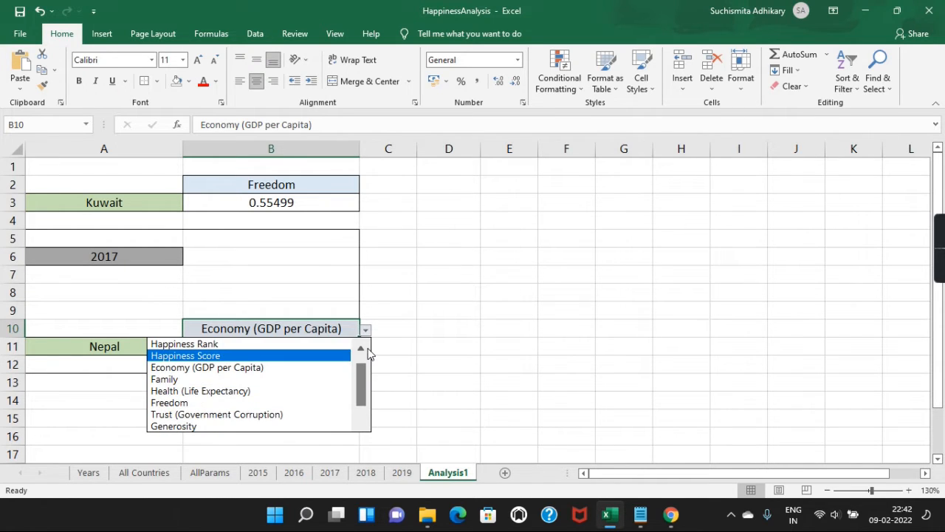
left_click(248, 345)
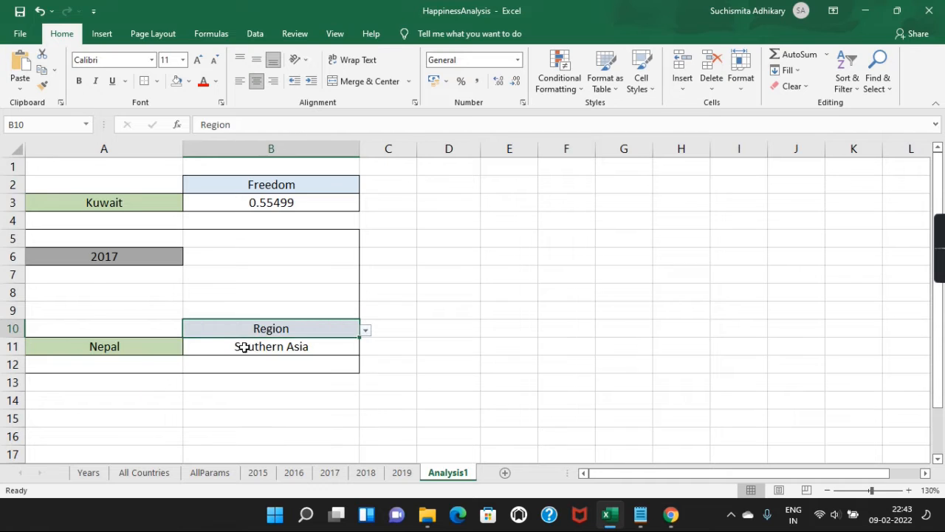
left_click(293, 346)
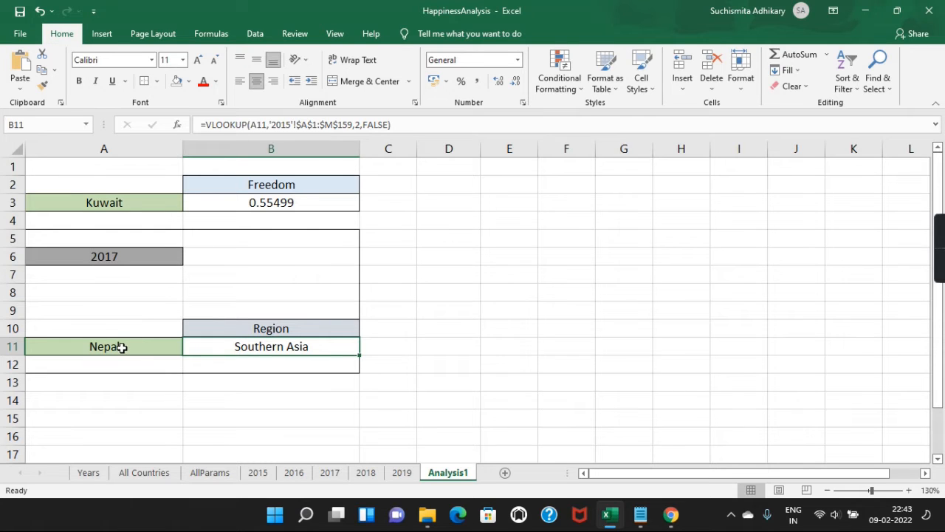
left_click(121, 347)
left_click(219, 342)
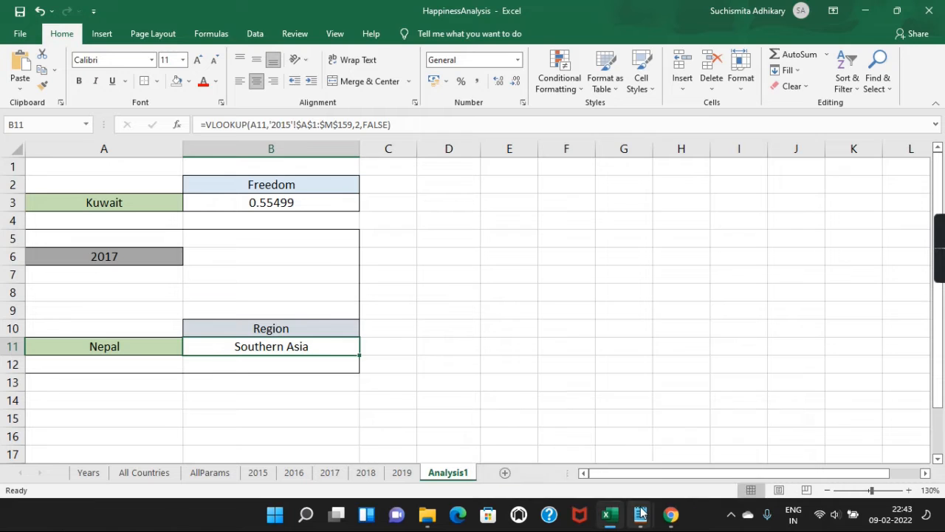
mouse_move(641, 514)
left_click(596, 455)
left_click(416, 191)
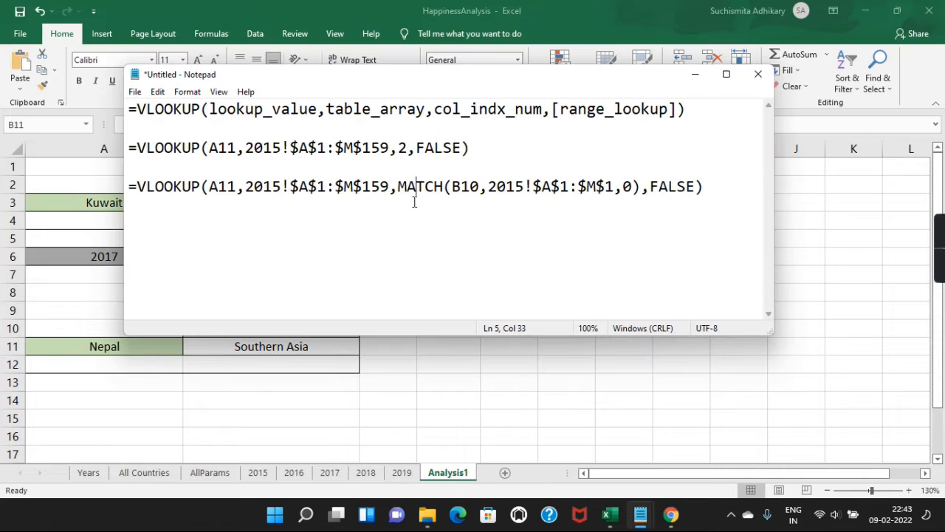
left_click_drag(241, 148, 391, 150)
left_click(326, 148)
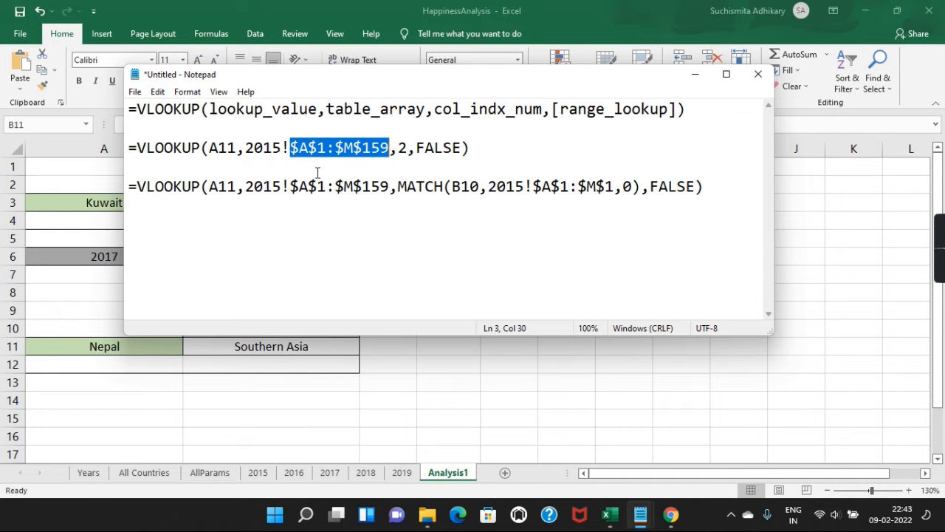
left_click_drag(209, 148, 237, 148)
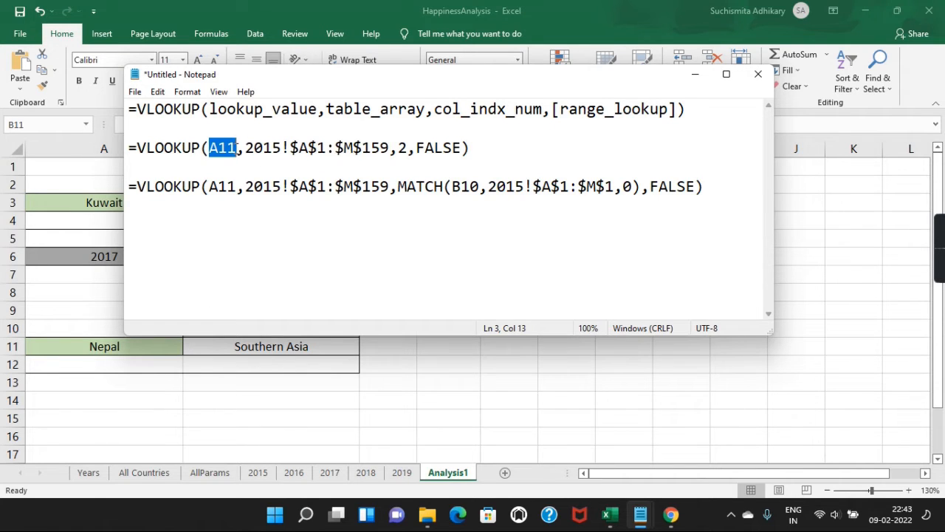
left_click(237, 148)
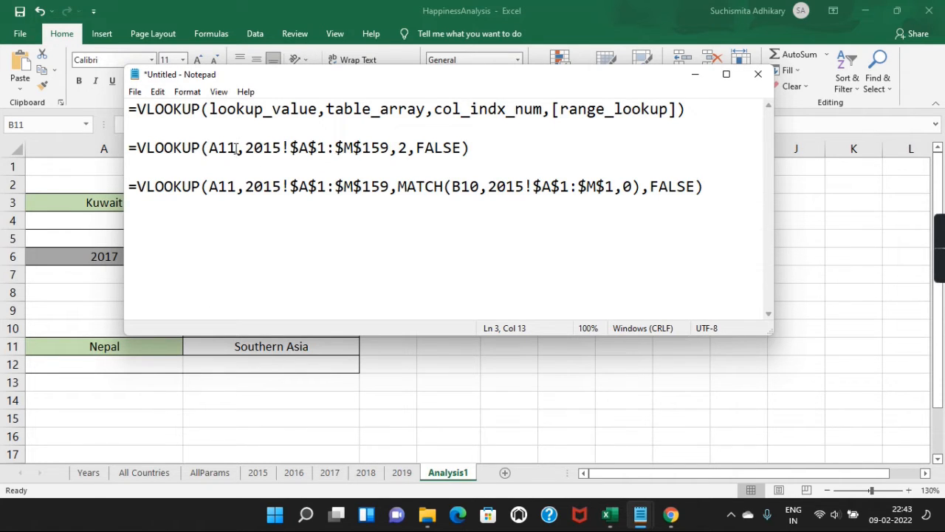
left_click(398, 149)
double_click(407, 150)
left_click(416, 147)
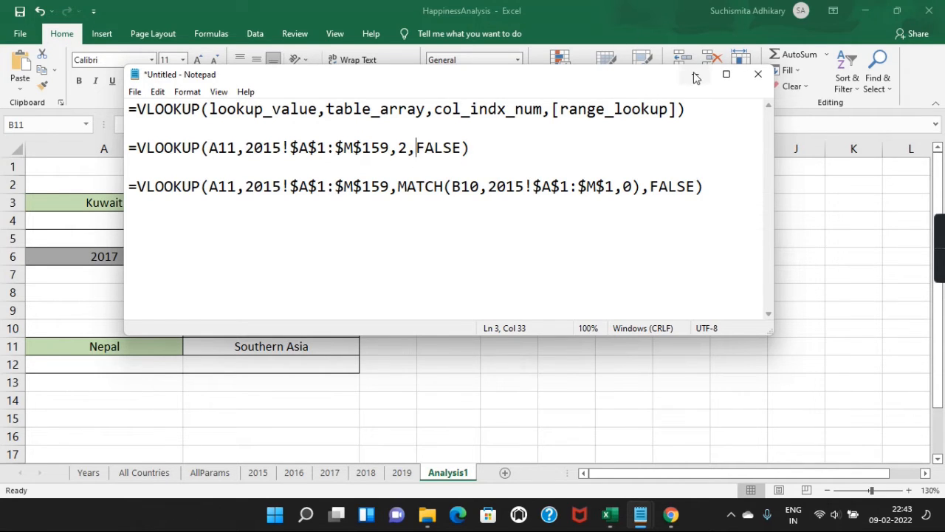
left_click(451, 148)
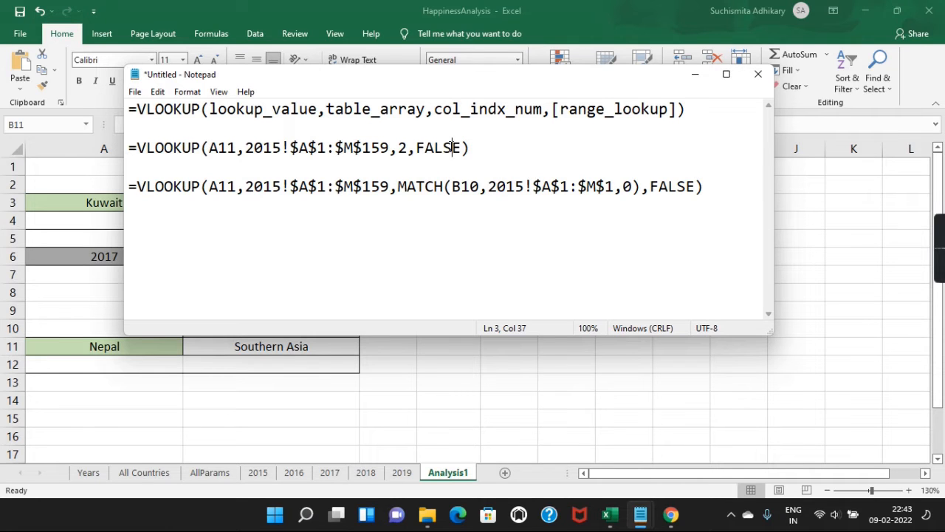
left_click(694, 74)
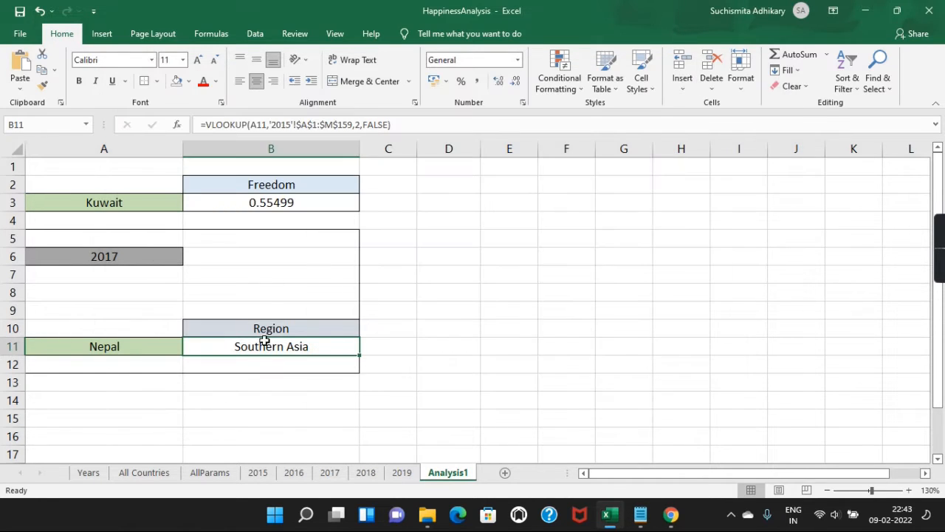
Step: Try Economy (GDP per Capita) in B10, settle on Region, then view the 2015 data sheet
left_click_drag(309, 329, 357, 329)
left_click(365, 330)
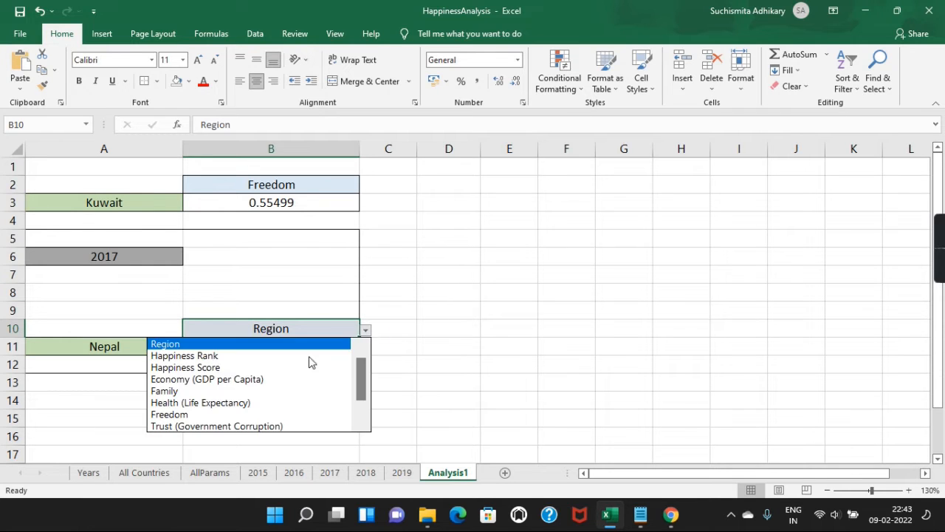
left_click(271, 381)
left_click(365, 330)
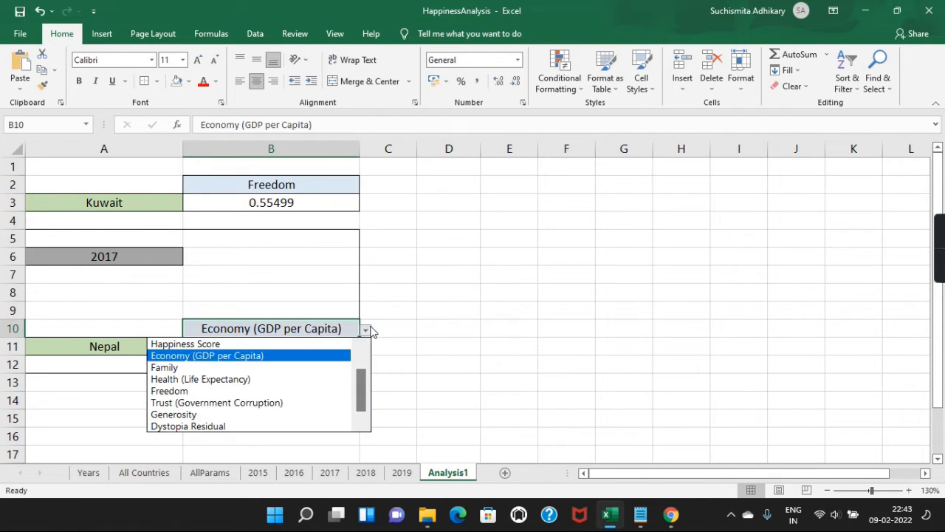
left_click(309, 393)
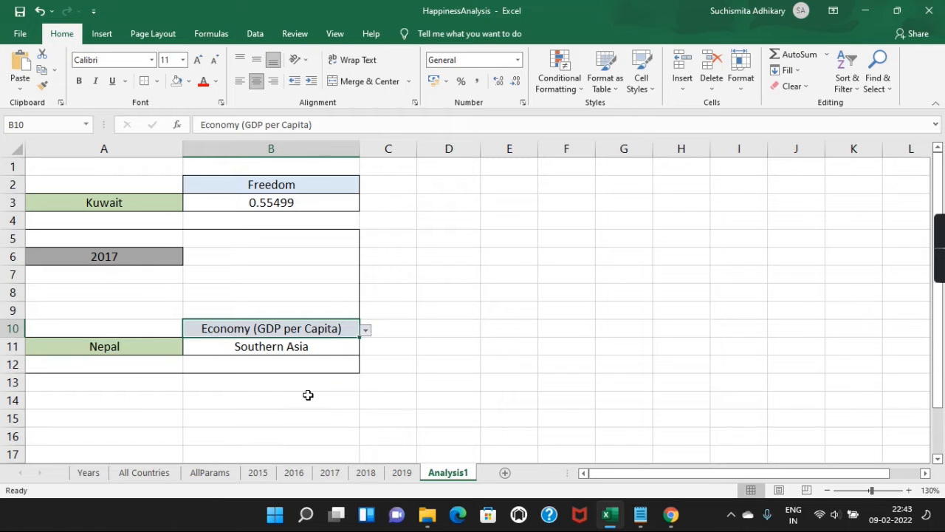
scroll(364, 351, "up", 2)
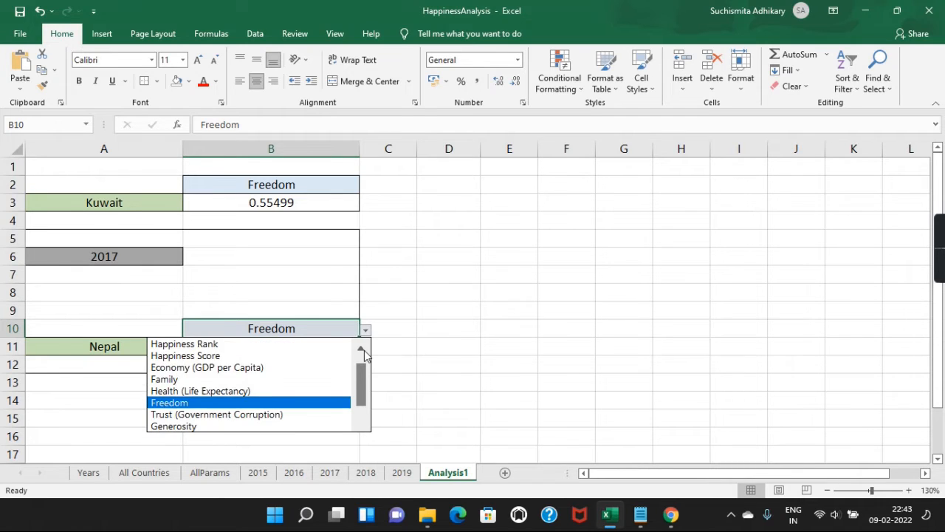
left_click(294, 345)
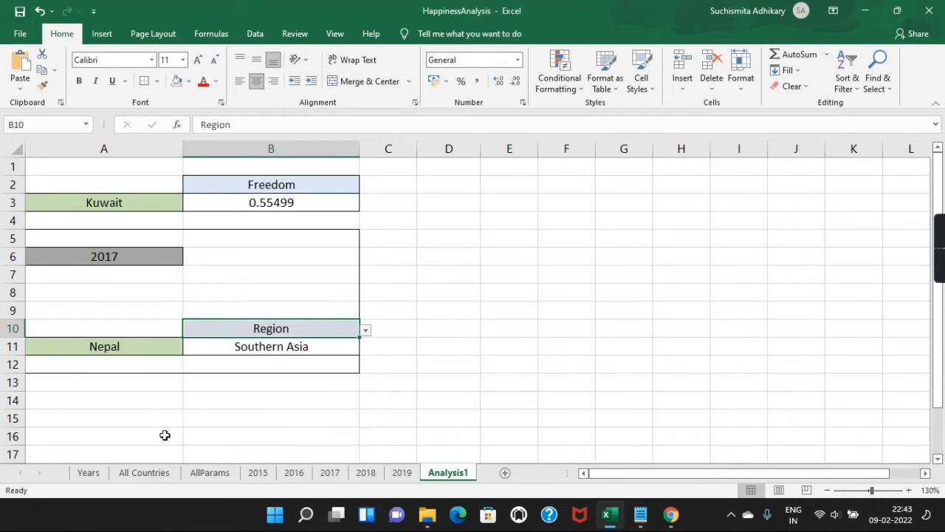
left_click(256, 472)
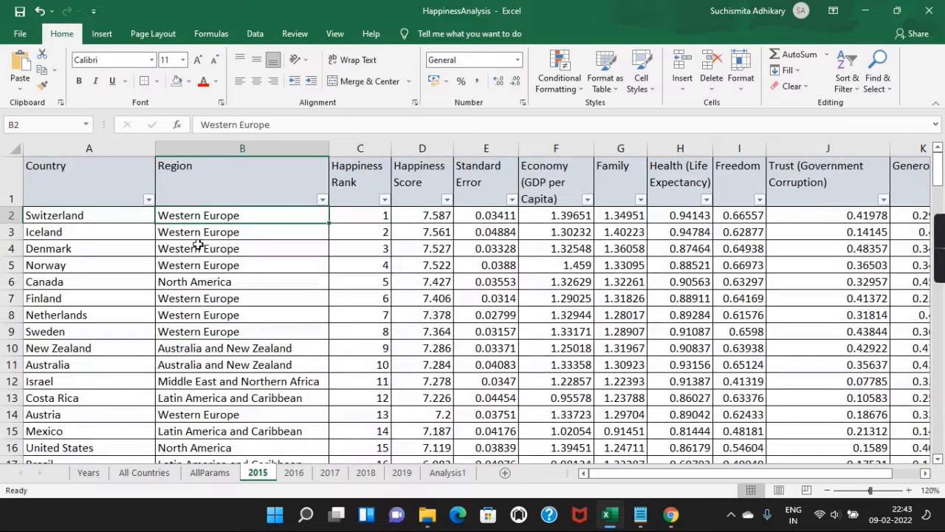
Step: Inspect the Country and Region columns of the 2015 data
left_click(95, 186)
left_click(205, 176)
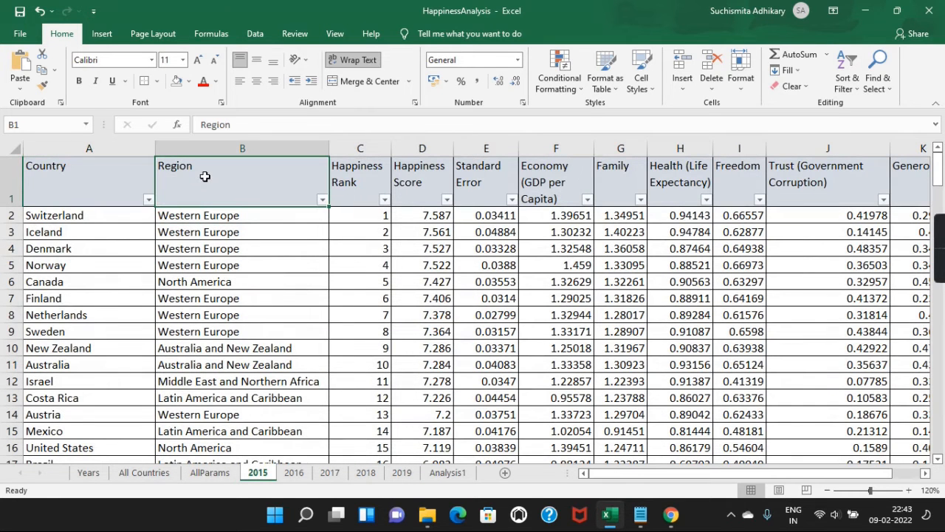
left_click(204, 253)
scroll(162, 362, "down", 4)
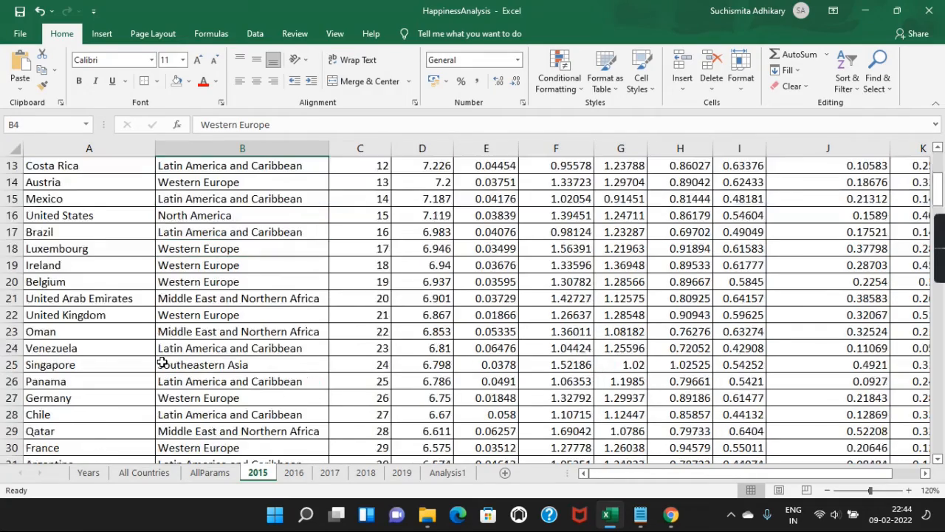
scroll(161, 362, "down", 11)
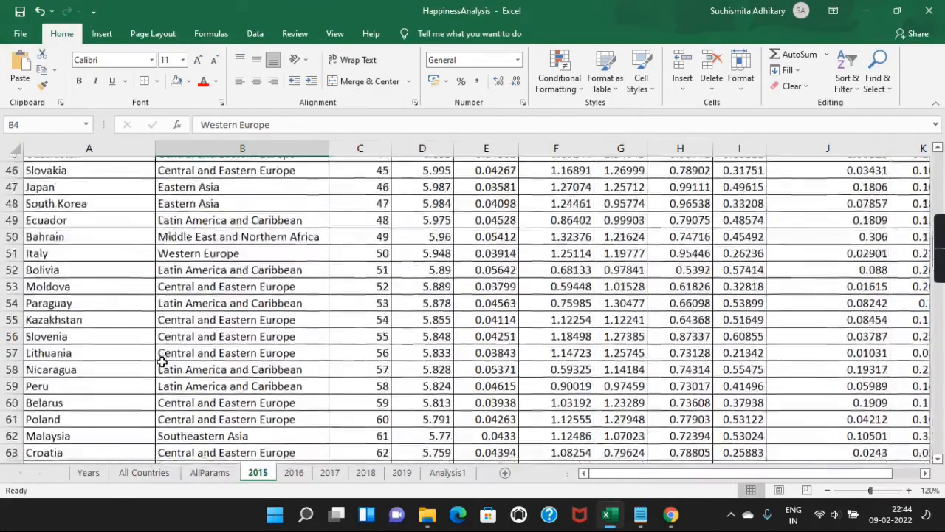
scroll(161, 362, "up", 14)
scroll(162, 361, "up", 1)
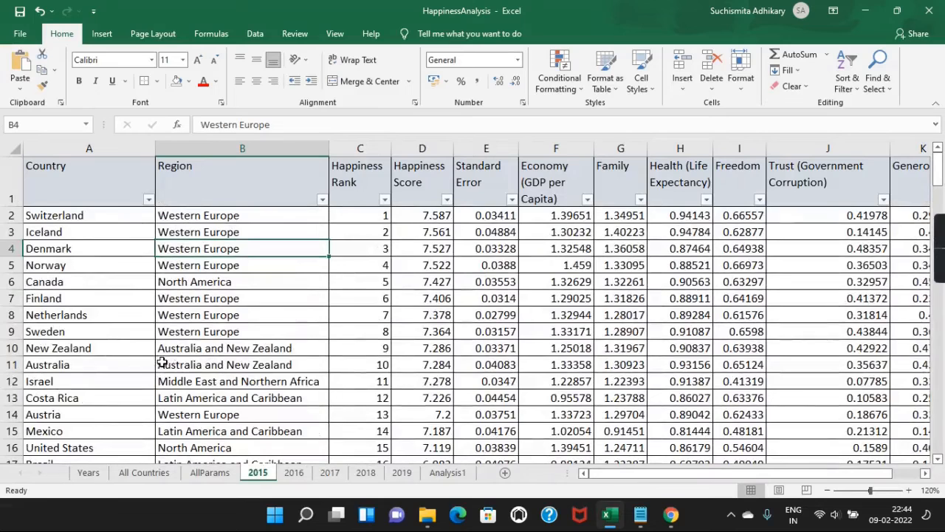
Step: Filter the 2015 data to Nepal to confirm Southern Asia, restore all rows, and return to Analysis1's B11
left_click(148, 200)
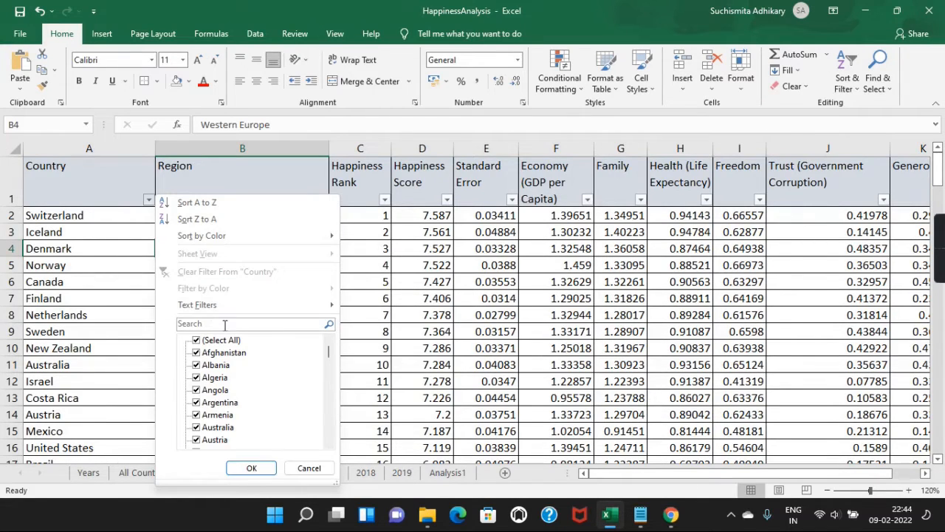
type("nepal")
left_click(252, 469)
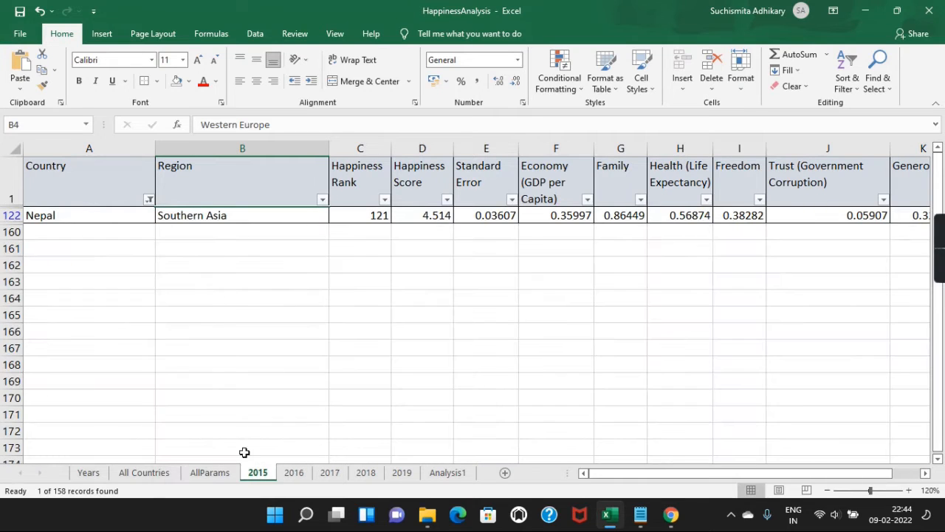
left_click(150, 200)
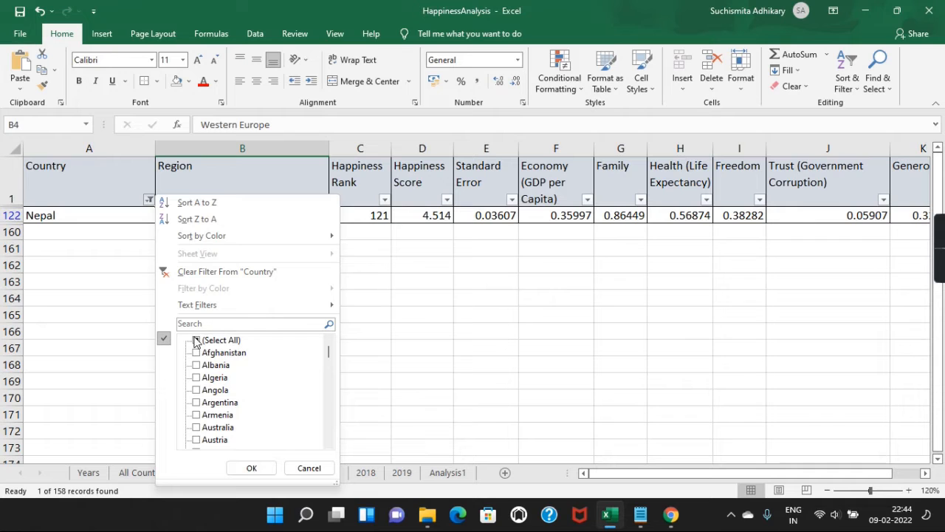
left_click(196, 342)
left_click(265, 469)
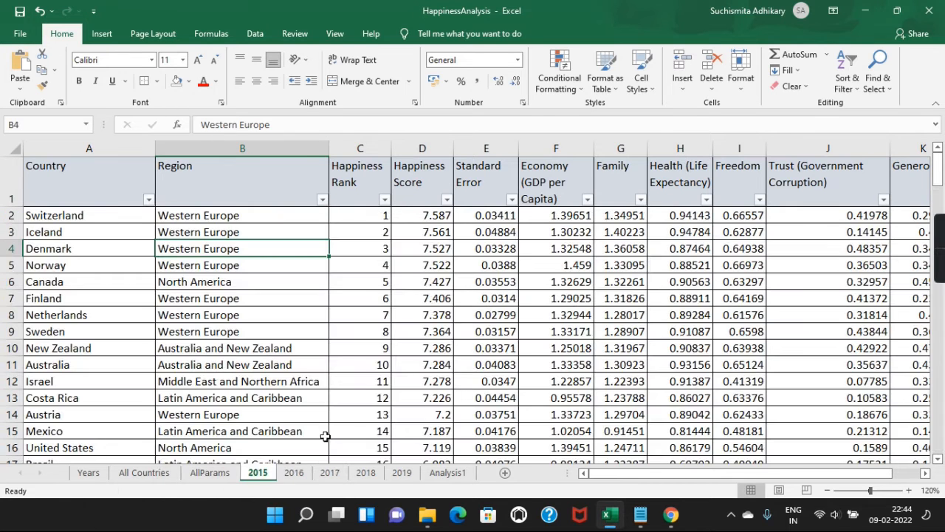
left_click(448, 473)
left_click(325, 342)
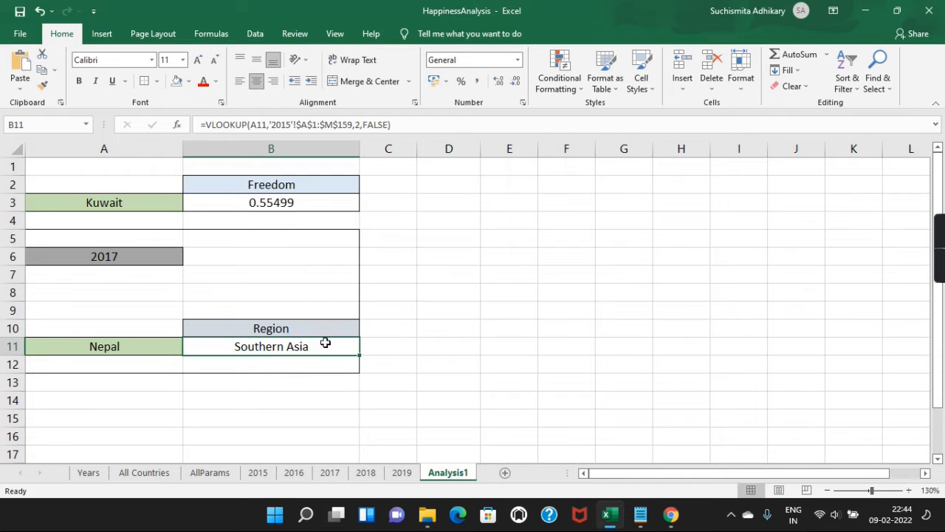
Step: Select the full VLOOKUP/MATCH formula on Notepad's last line, then begin editing B11 in Excel
mouse_move(641, 517)
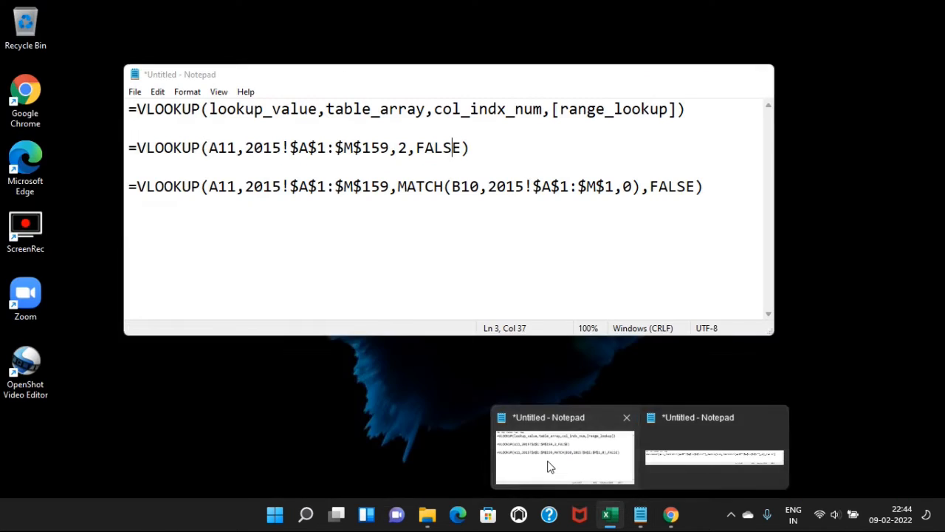
left_click(548, 467)
left_click(506, 229)
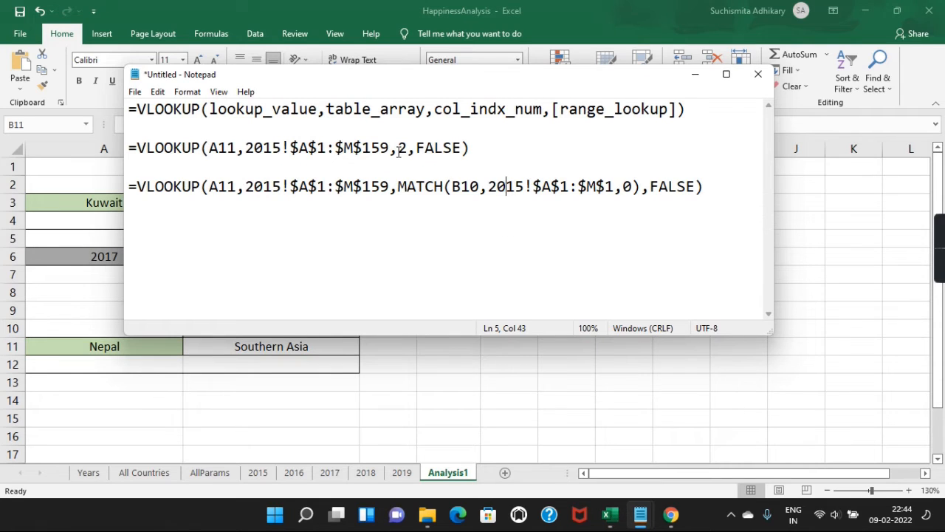
left_click_drag(398, 150, 408, 150)
left_click_drag(468, 179, 399, 186)
left_click(406, 186)
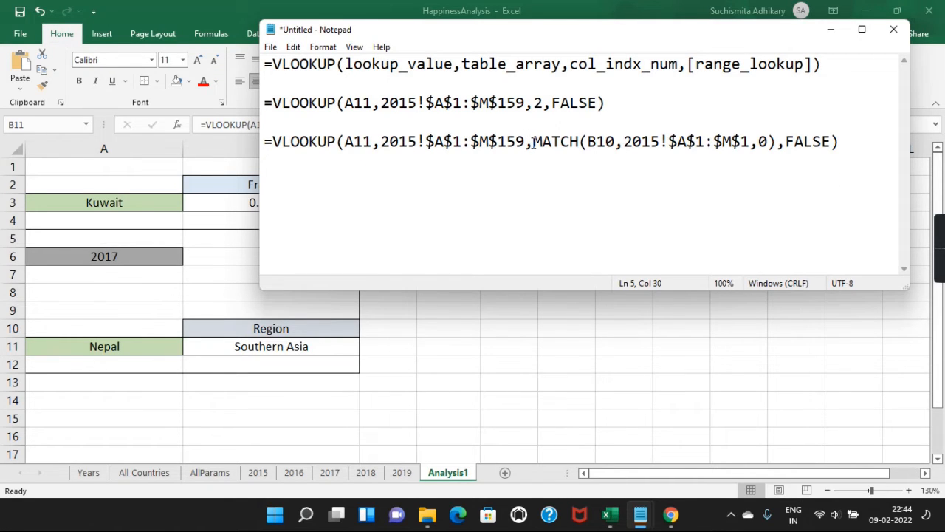
left_click(776, 141, "shift")
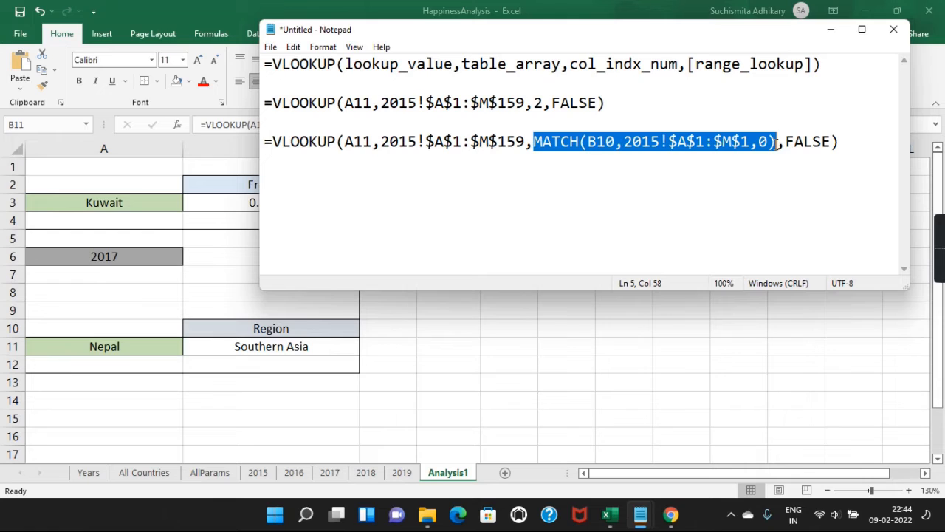
left_click(853, 144)
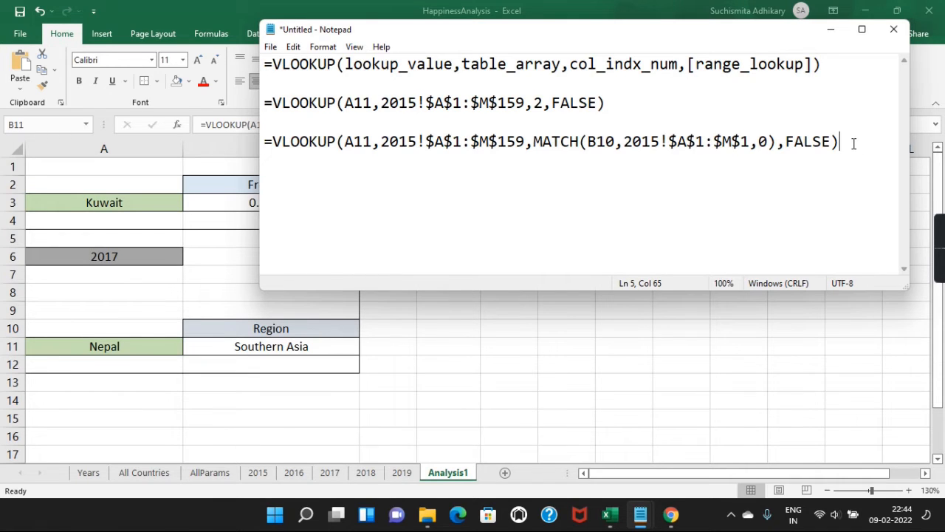
key("shift+Home")
key("ctrl+c")
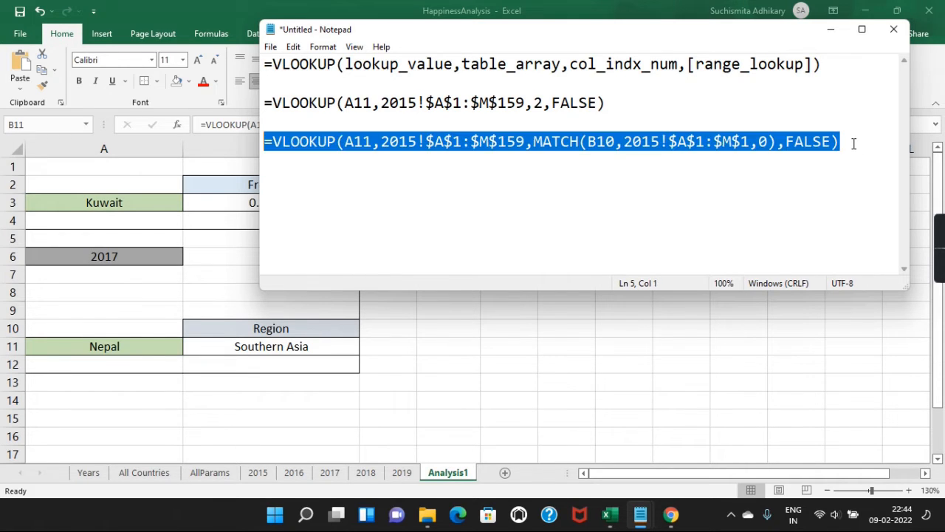
double_click(329, 346)
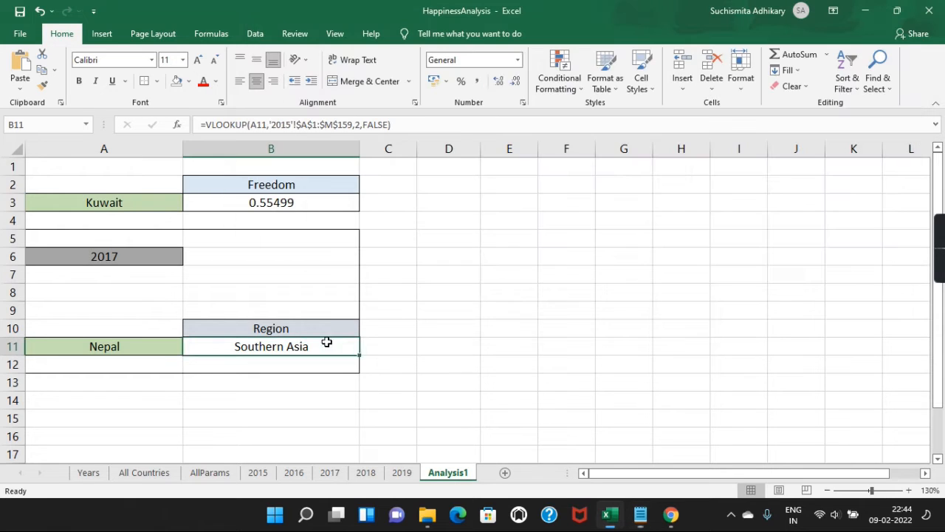
Step: Replace B11's formula with the VLOOKUP/MATCH formula
key("ctrl+a")
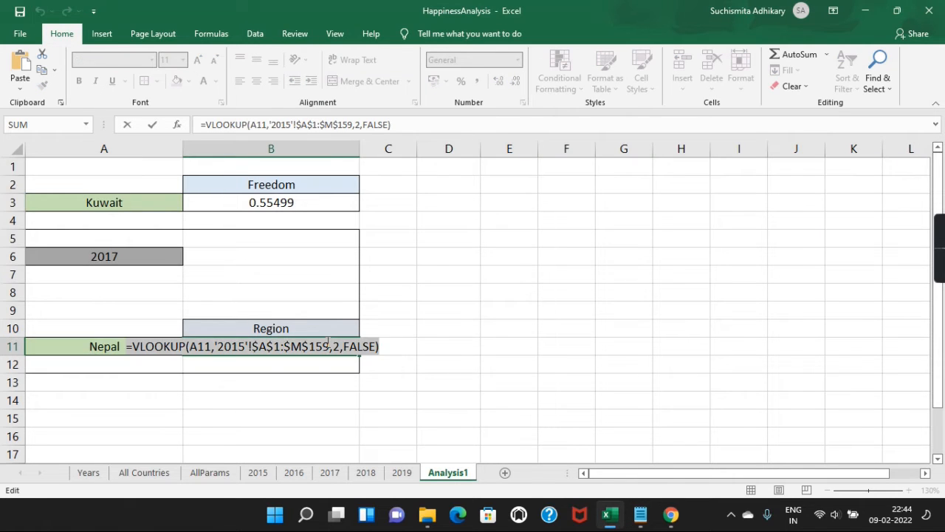
key("ctrl+v")
key("Return")
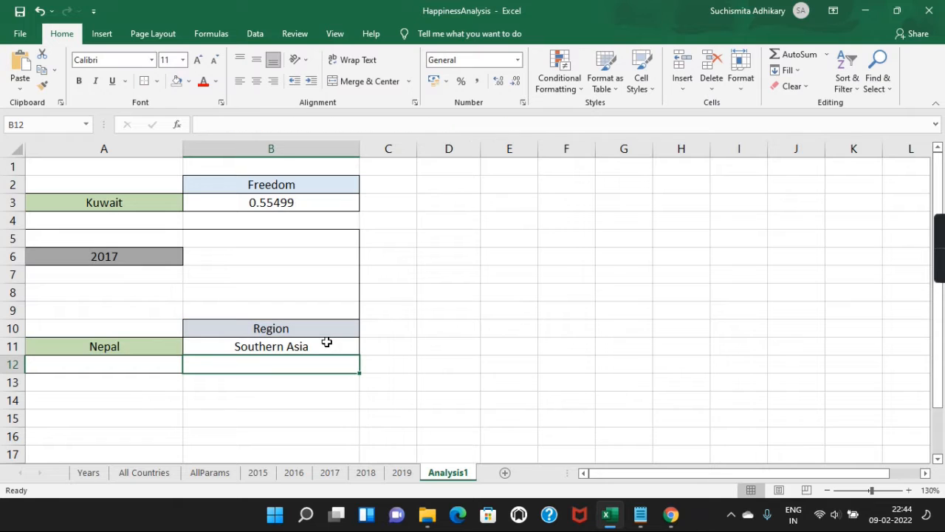
Step: Test the dynamic column by choosing Health (Life Expectancy), then Region, in B10
left_click(349, 329)
left_click(365, 330)
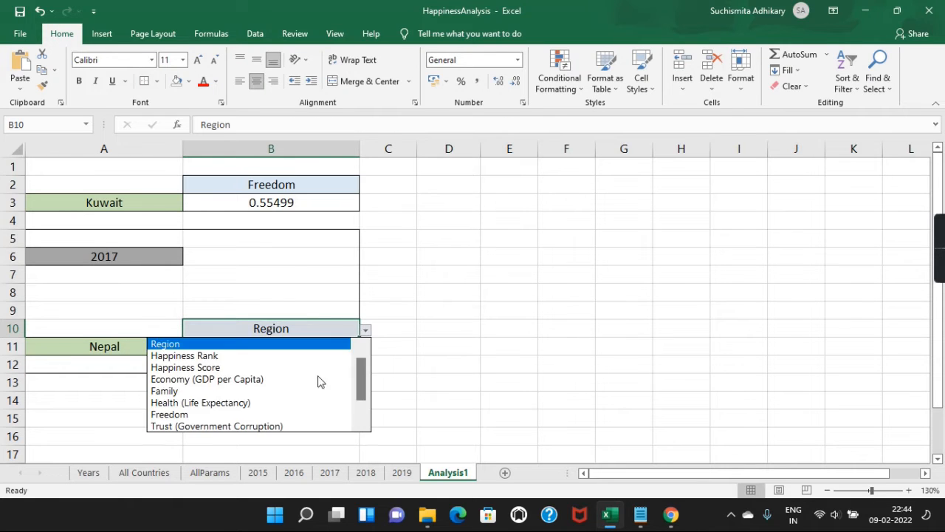
left_click(281, 398)
left_click(365, 330)
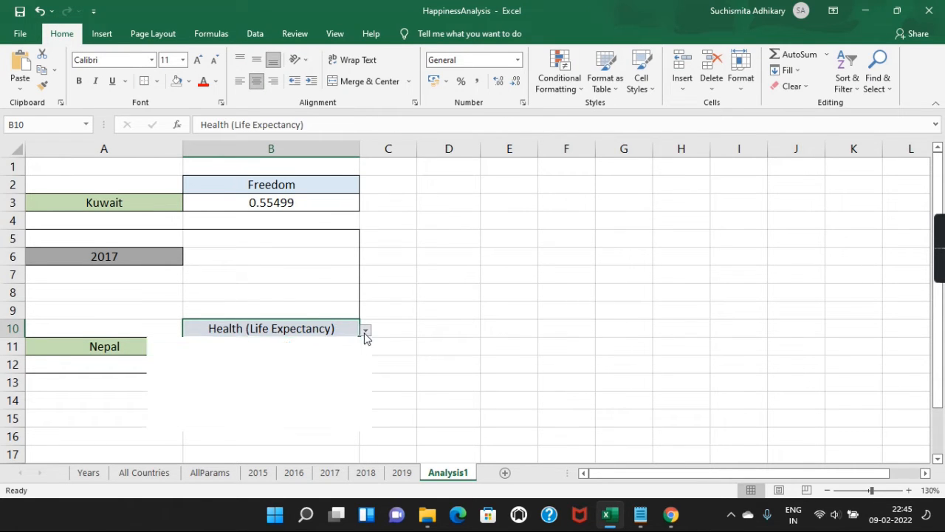
scroll(362, 353, "up", 2)
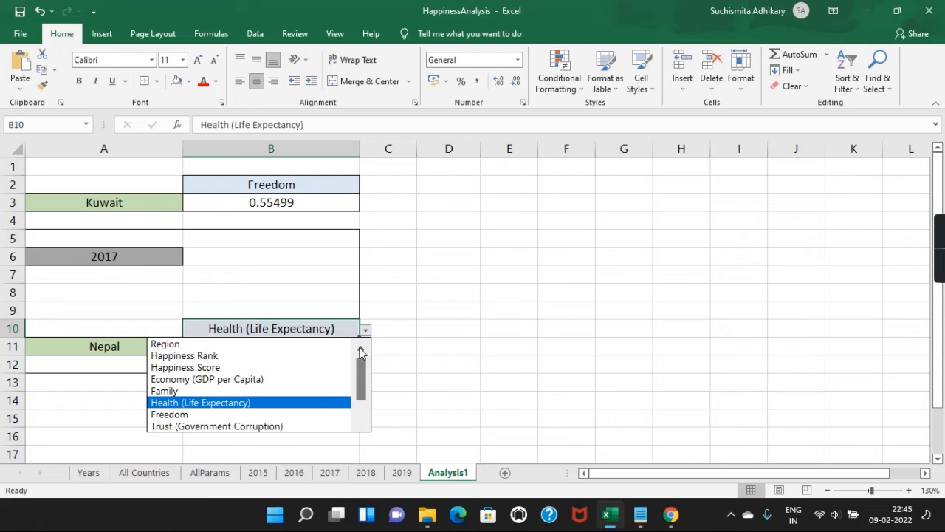
left_click(318, 345)
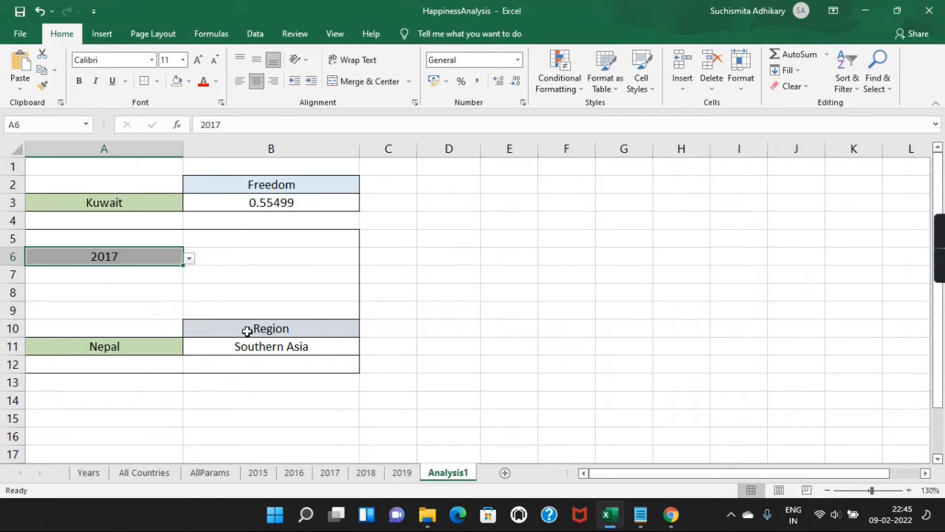
left_click(286, 348)
Step: Choose Family in B10 and review B11's formula, which returns Nepal's 0.86449
left_click(346, 325)
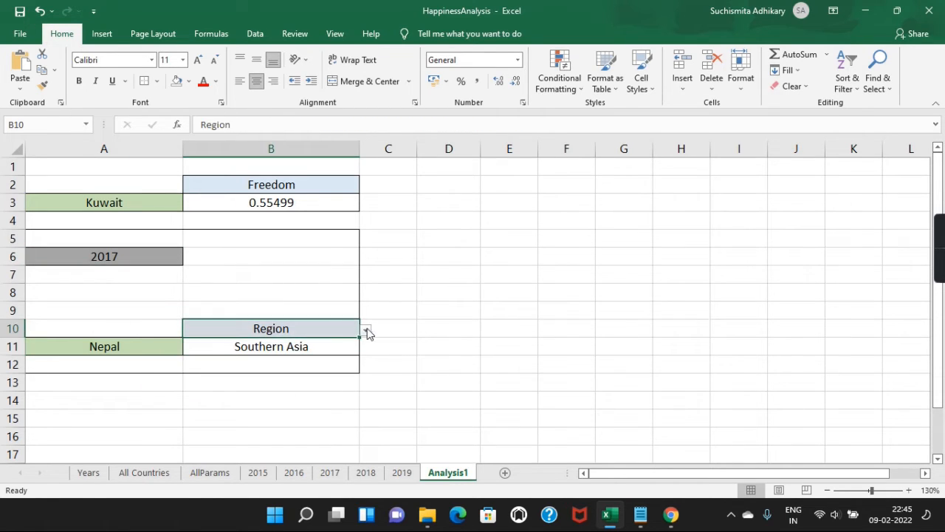
left_click(365, 330)
left_click(270, 391)
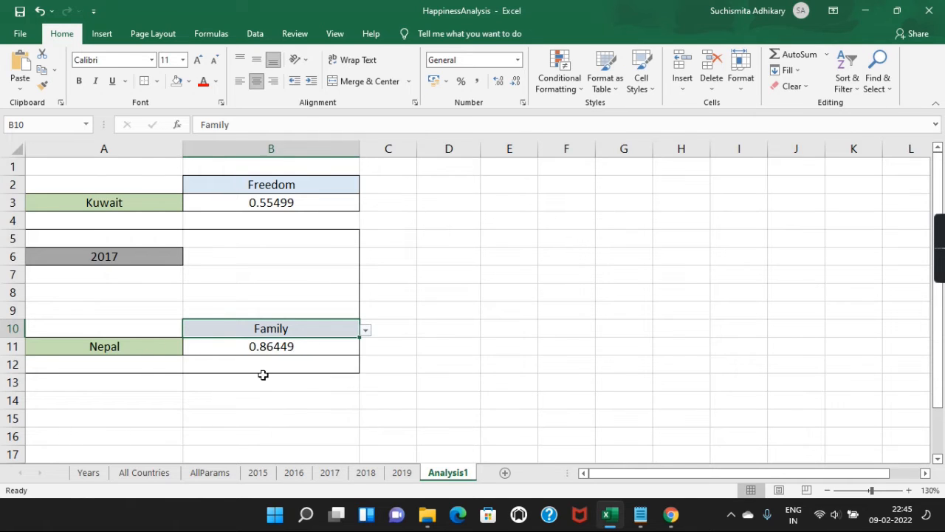
left_click(284, 346)
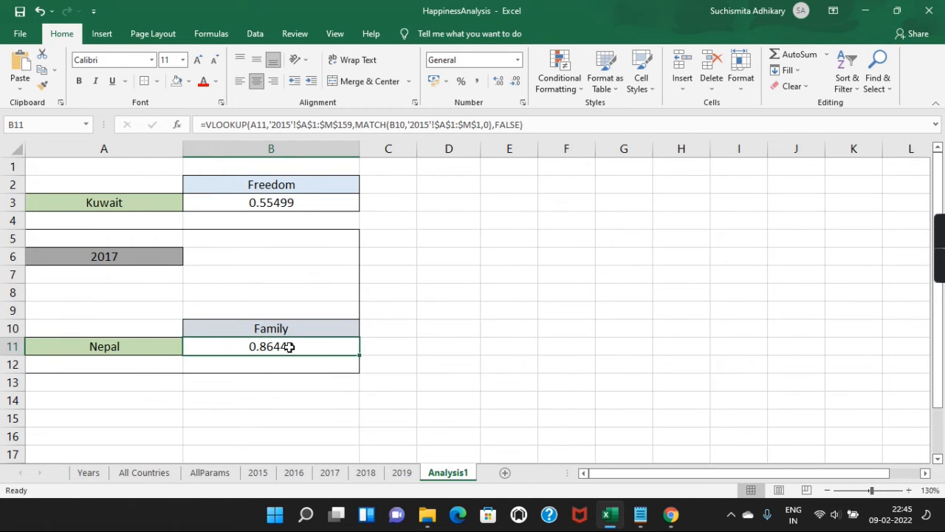
left_click(274, 125)
double_click(282, 125)
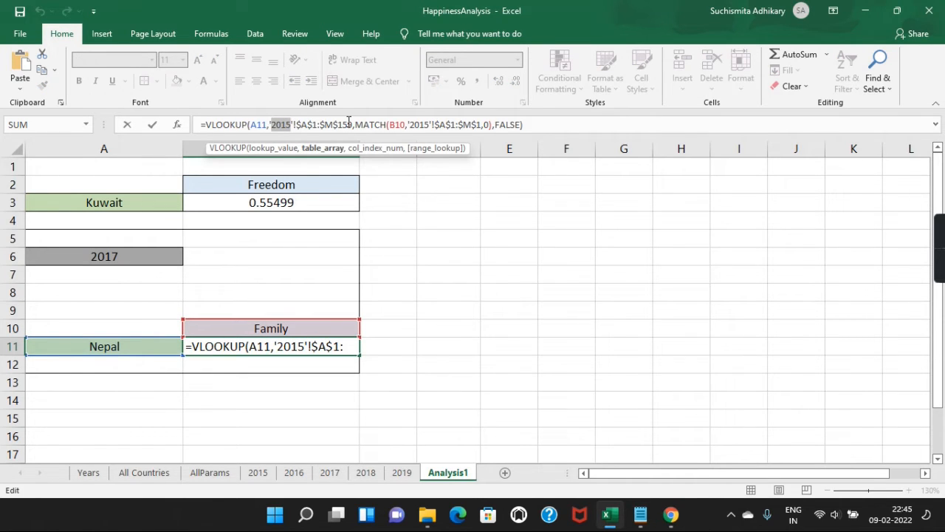
key("Return")
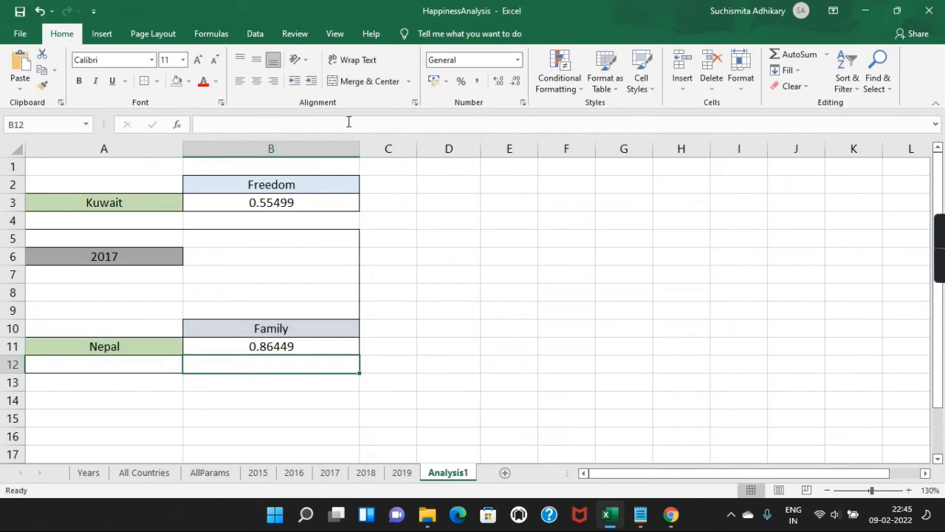
Step: Set the A6 year to 2018, then back to 2015, and bring up the Notepad notes
left_click(118, 255)
left_click(190, 258)
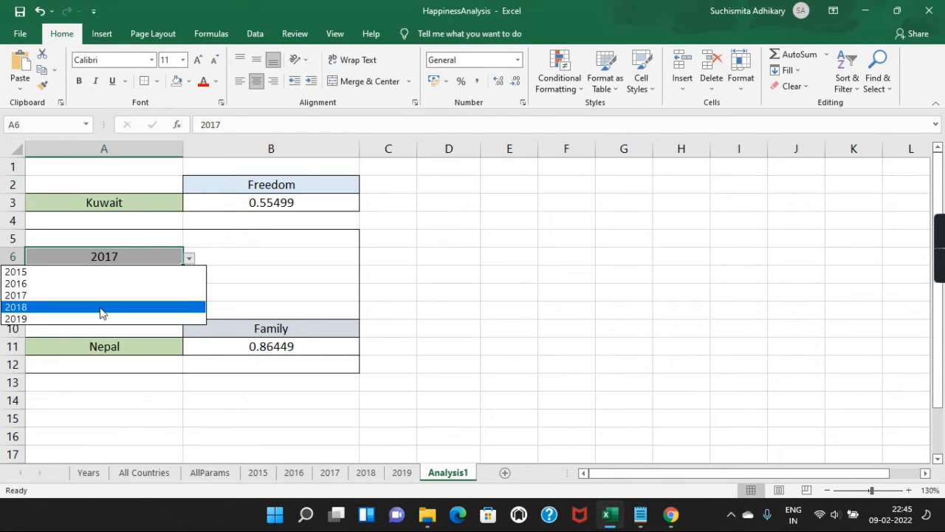
left_click(100, 307)
left_click(189, 259)
left_click(116, 272)
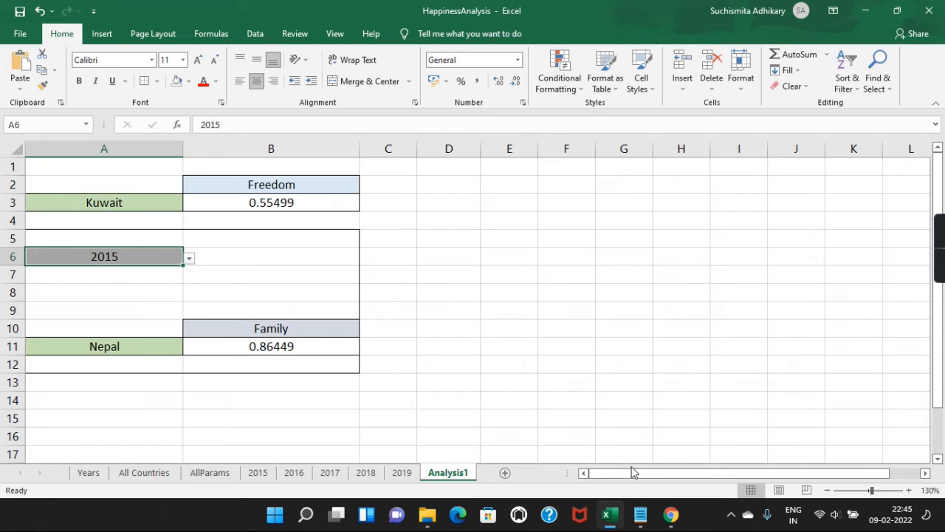
mouse_move(640, 514)
left_click(589, 450)
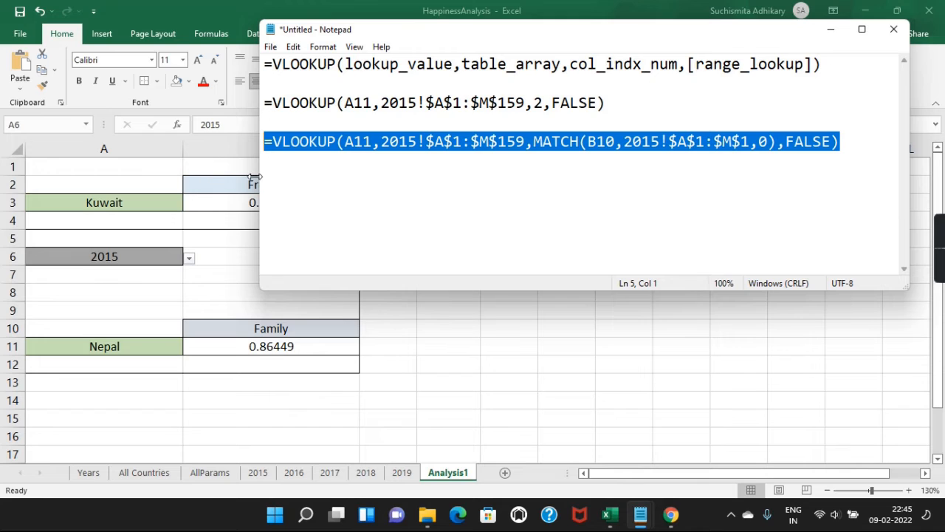
Step: Widen the Notepad window and highlight 2015! in the VLOOKUP table range
left_click_drag(259, 176, 63, 176)
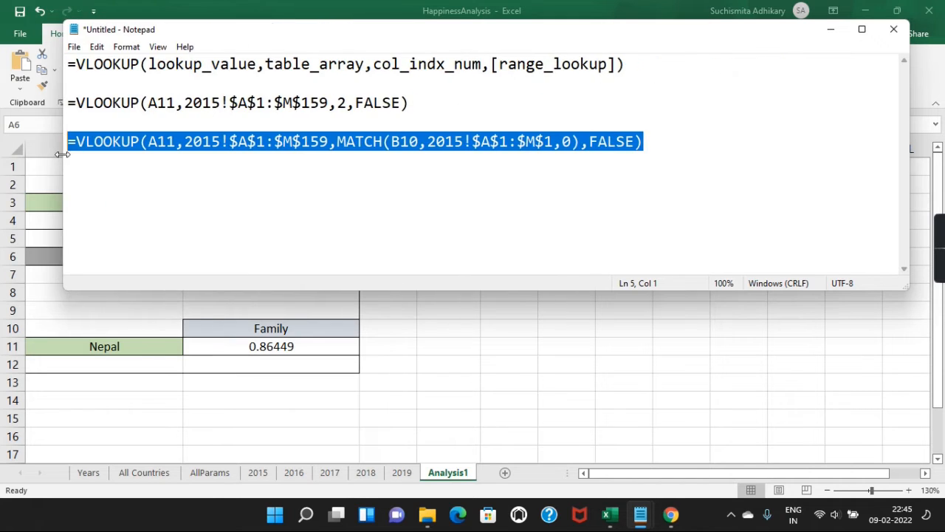
left_click(308, 192)
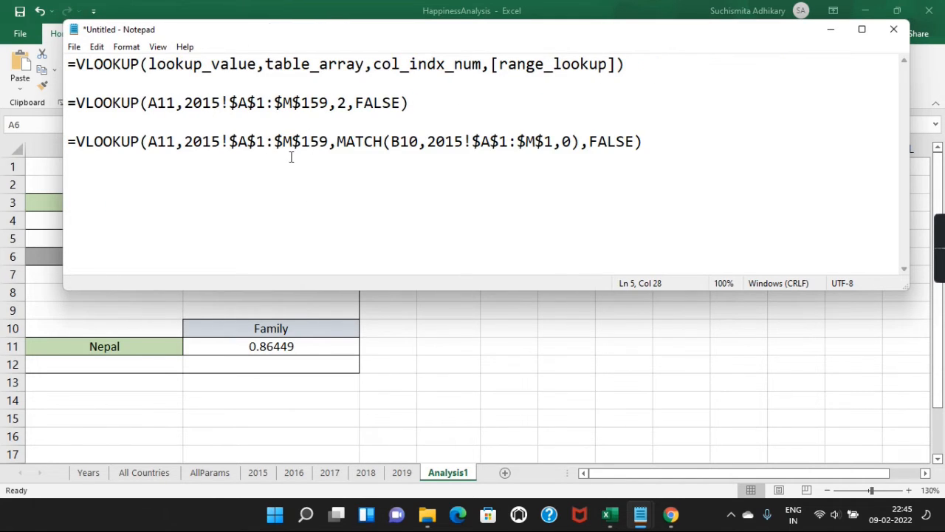
left_click(173, 172)
left_click(227, 143, "shift")
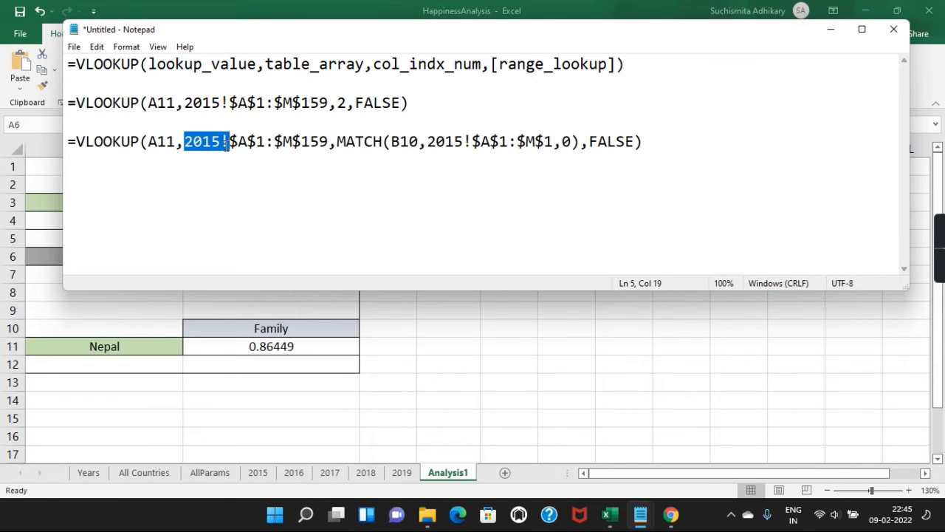
Step: Highlight the 2015! reference inside MATCH, then go to empty cell B14 in Excel
left_click(479, 195)
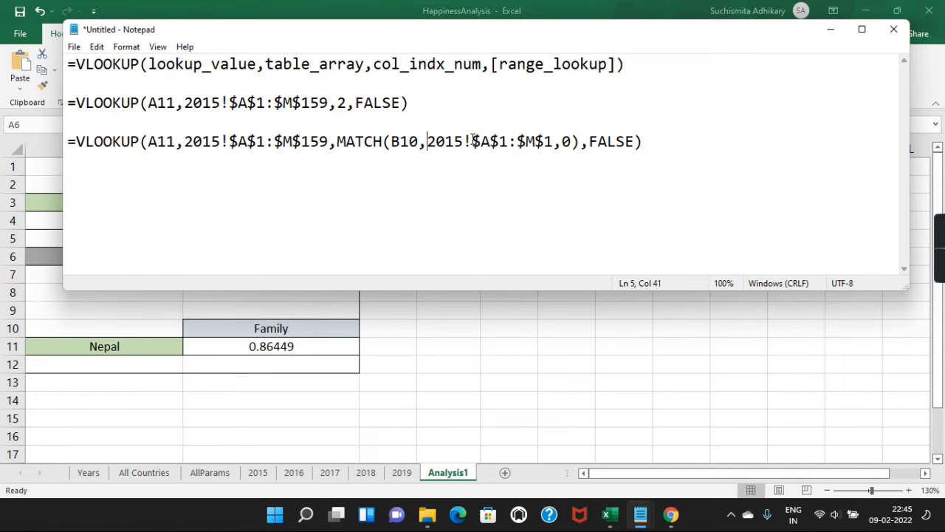
left_click(472, 140, "shift")
left_click(367, 151)
left_click_drag(185, 140, 229, 141)
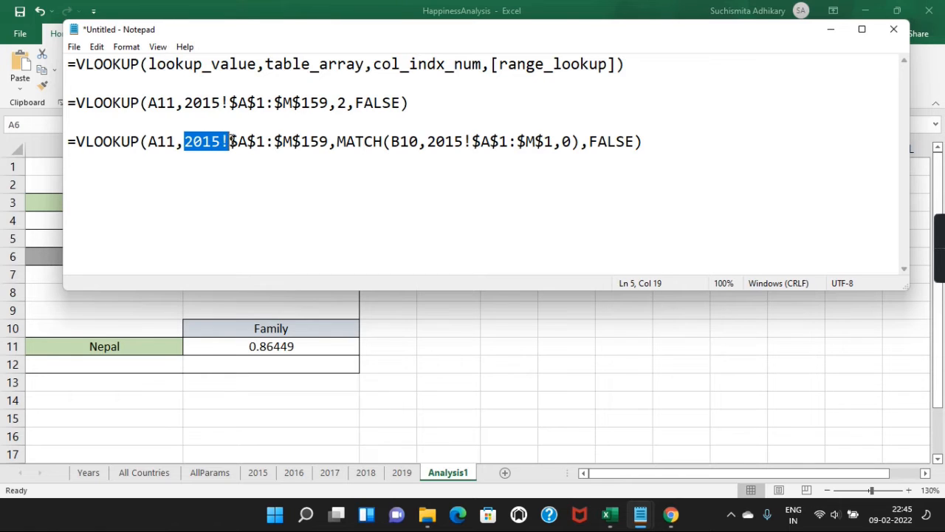
left_click_drag(461, 142, 383, 142)
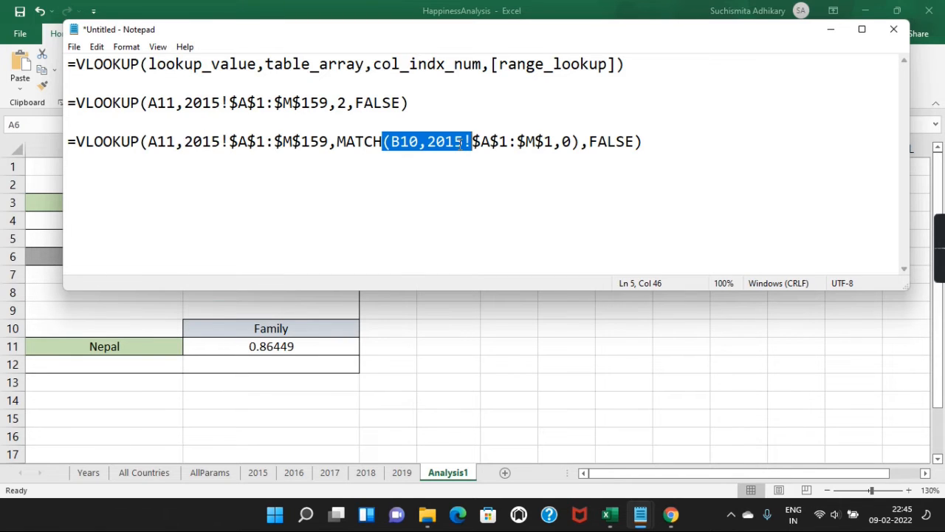
left_click(463, 141)
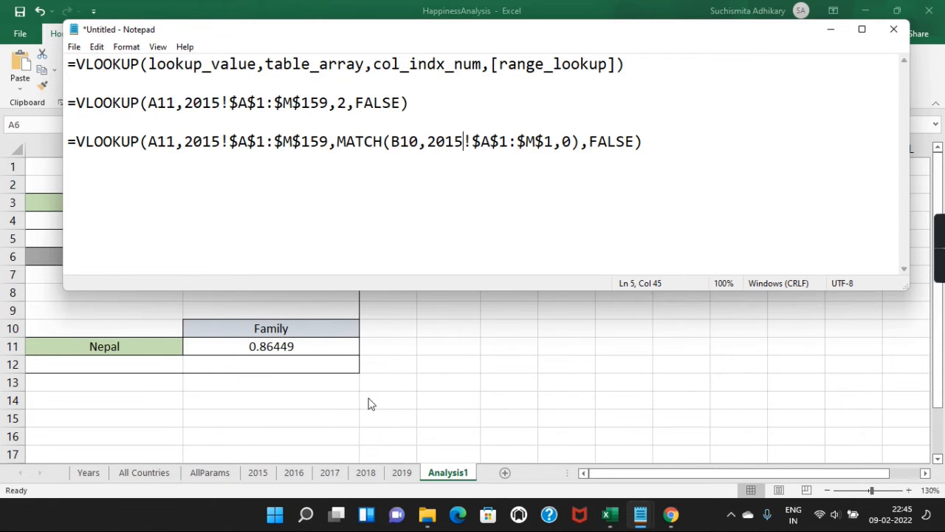
left_click(333, 402)
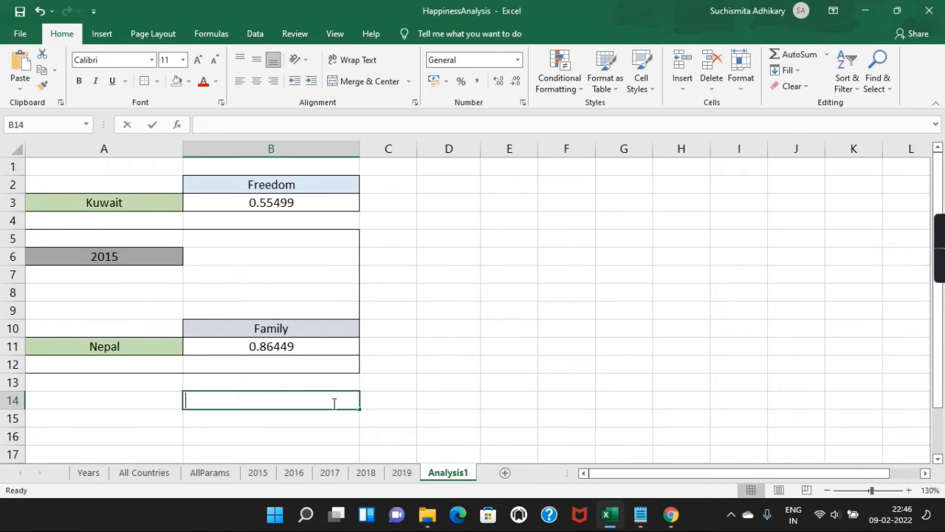
Step: Enter =INDIRECT(A6&"!A5") in B14 so it pulls Norway from the 2015 sheet
type("=")
key("Escape")
type("=")
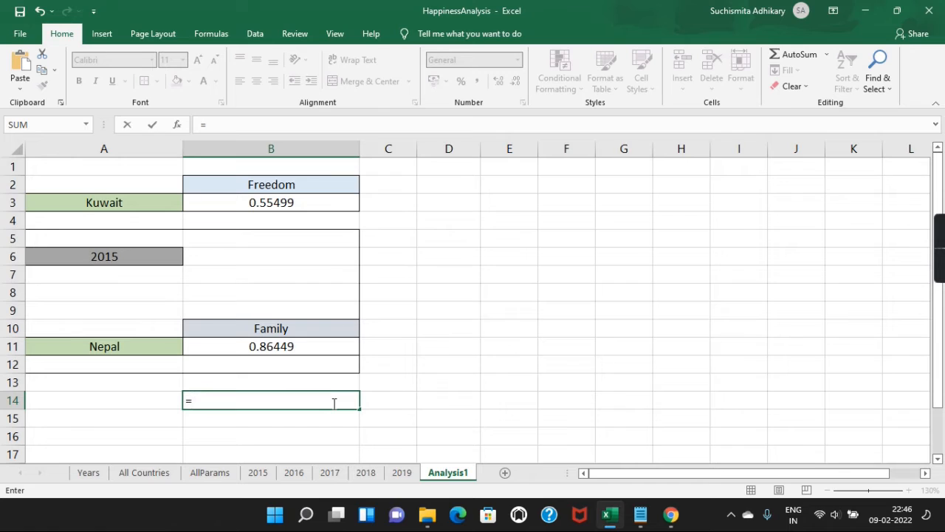
type("INDIRECT(")
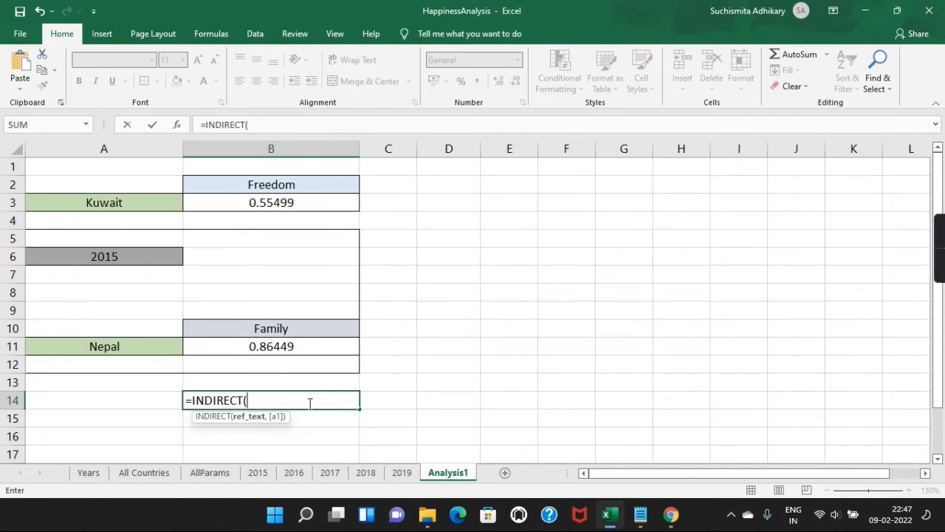
left_click(143, 255)
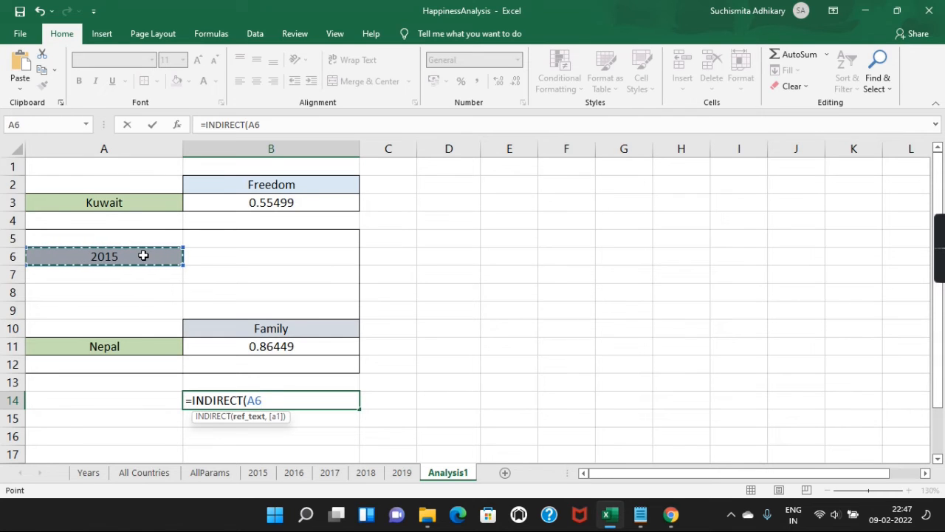
type("&")
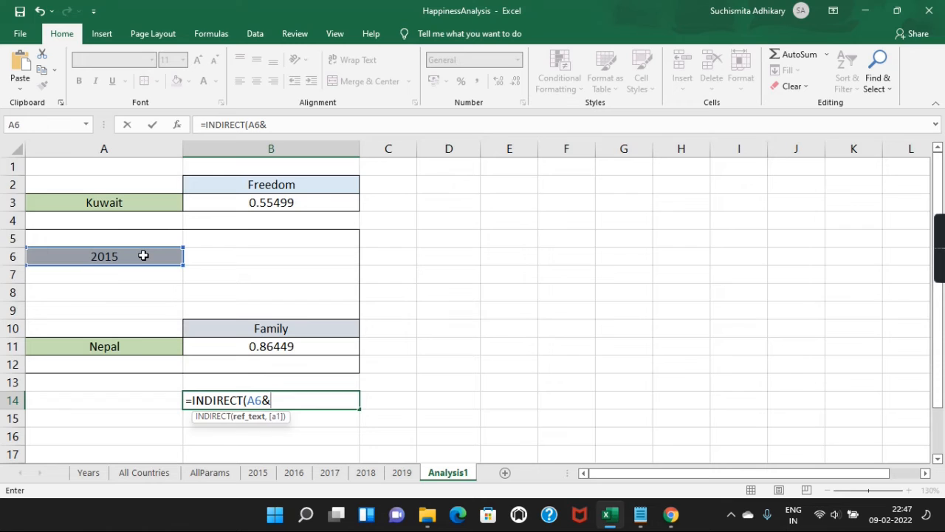
type("\"")
type("!A5\")")
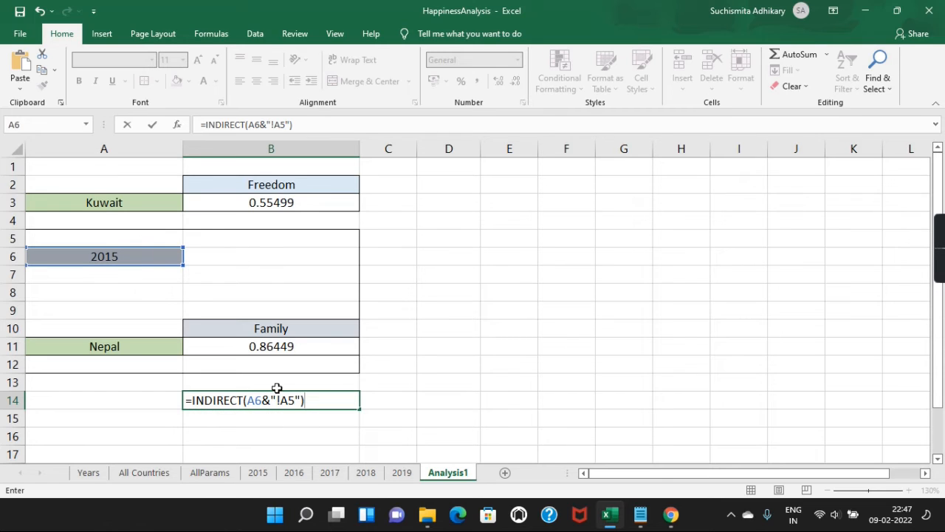
key("Return")
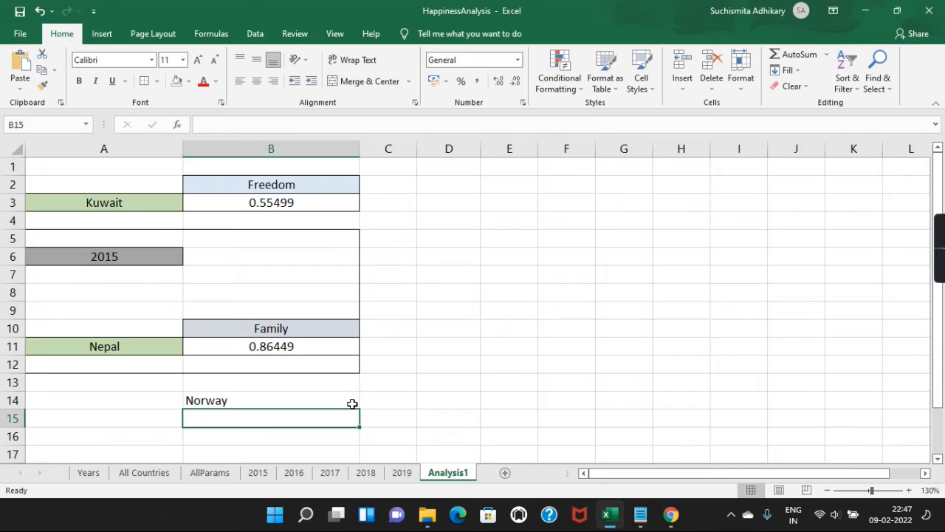
Step: Enter the direct reference ='2015'!A5 in B15, which also returns Norway
left_click(235, 404)
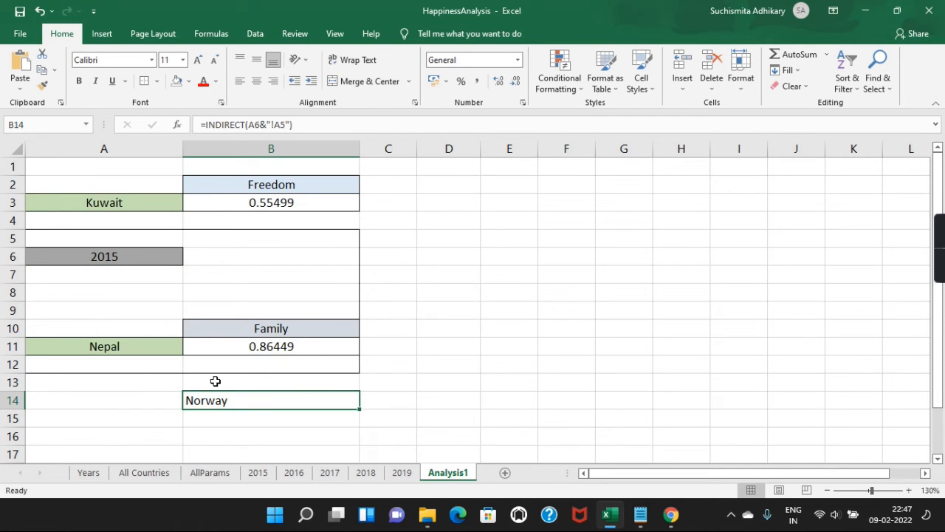
left_click(267, 414)
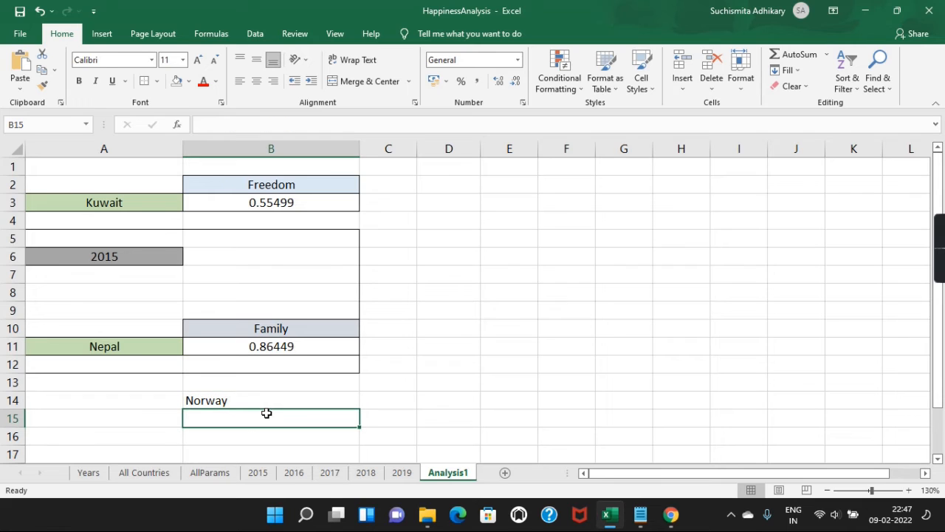
type("2015")
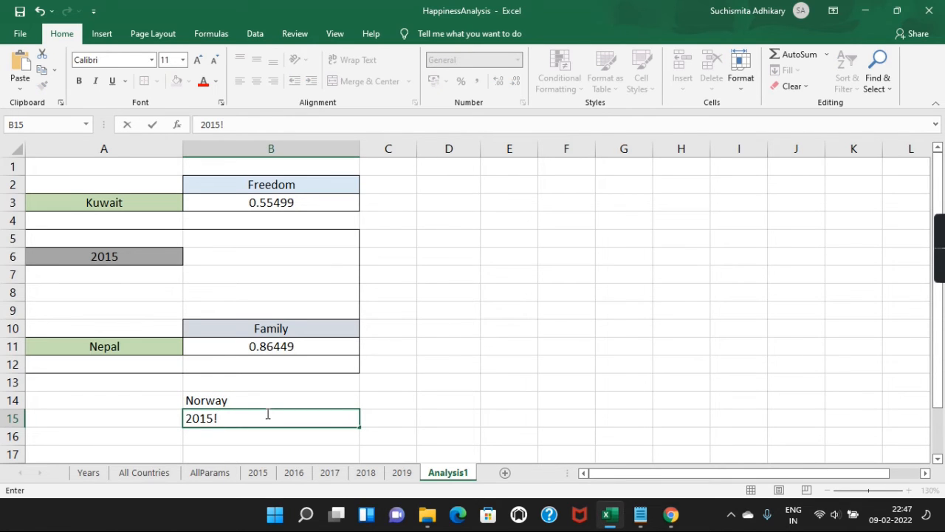
type("!A5")
left_click(187, 418)
type("=")
key("Return")
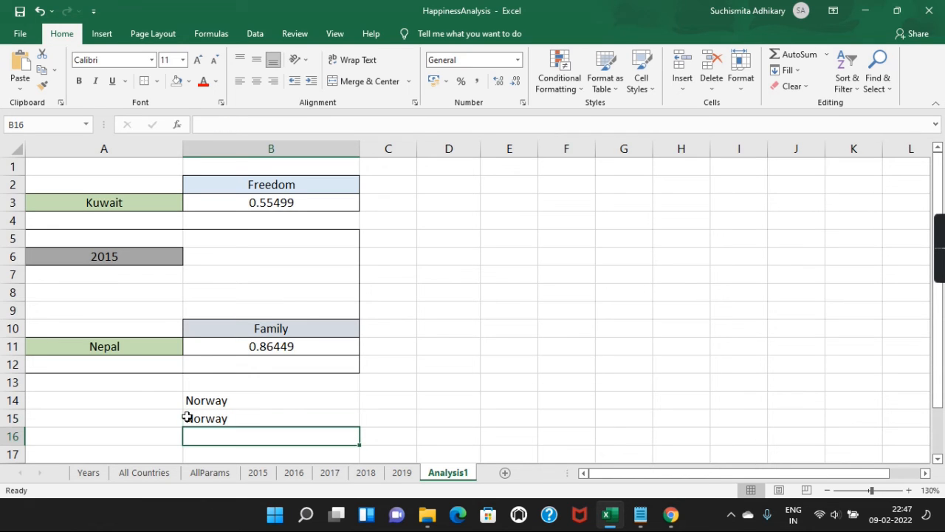
Step: Compare B15's direct reference with B14's INDIRECT formula, then select year cell A6
left_click(247, 420)
left_click(259, 403)
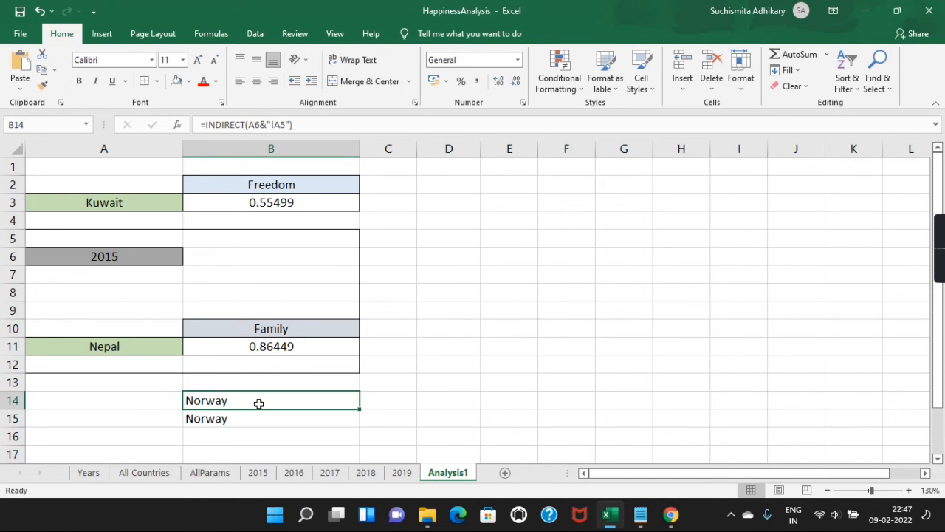
left_click(277, 418)
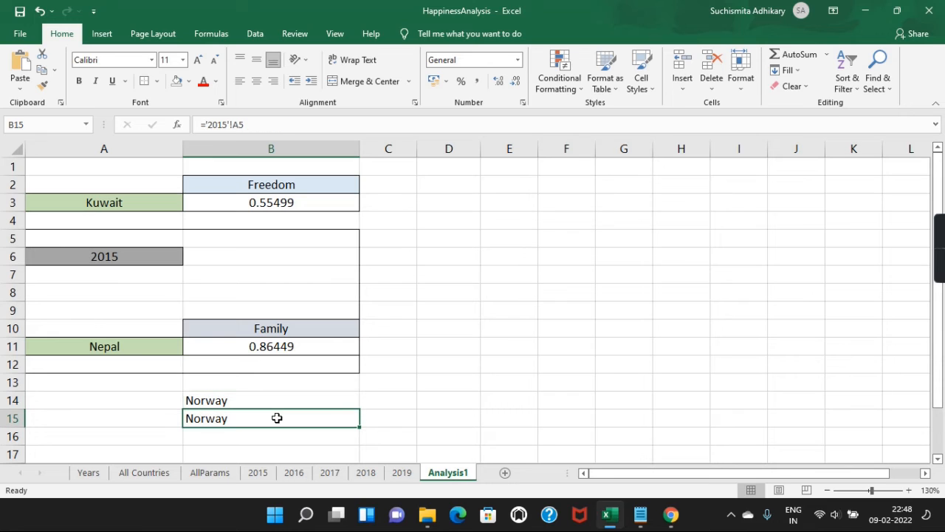
left_click(273, 401)
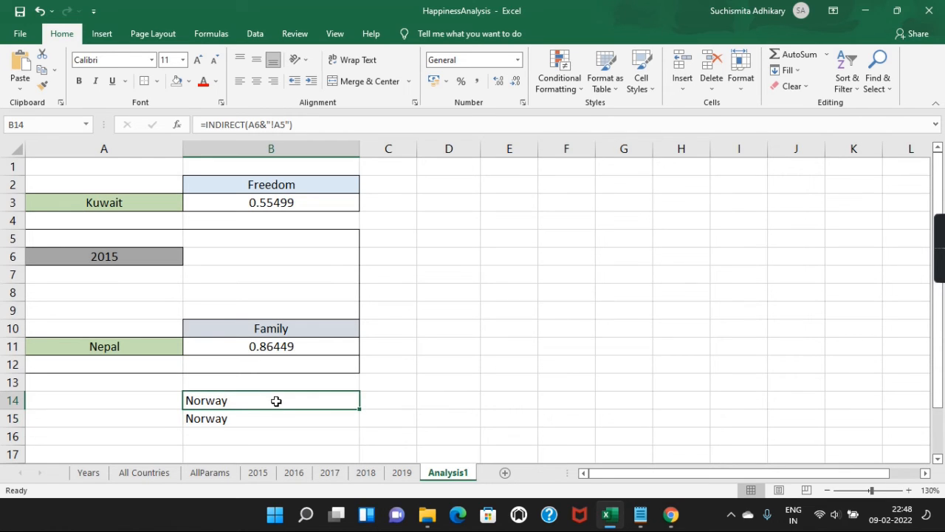
left_click(251, 421)
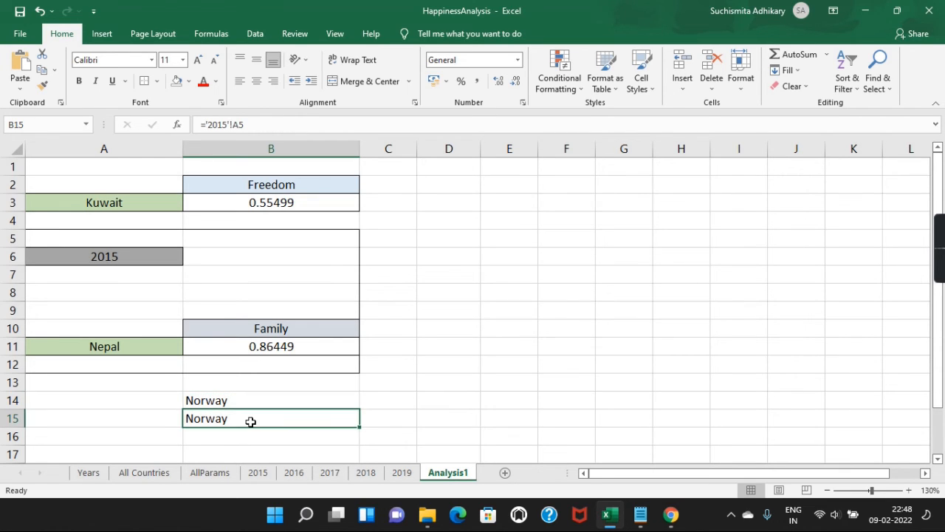
left_click(229, 399)
left_click(164, 264)
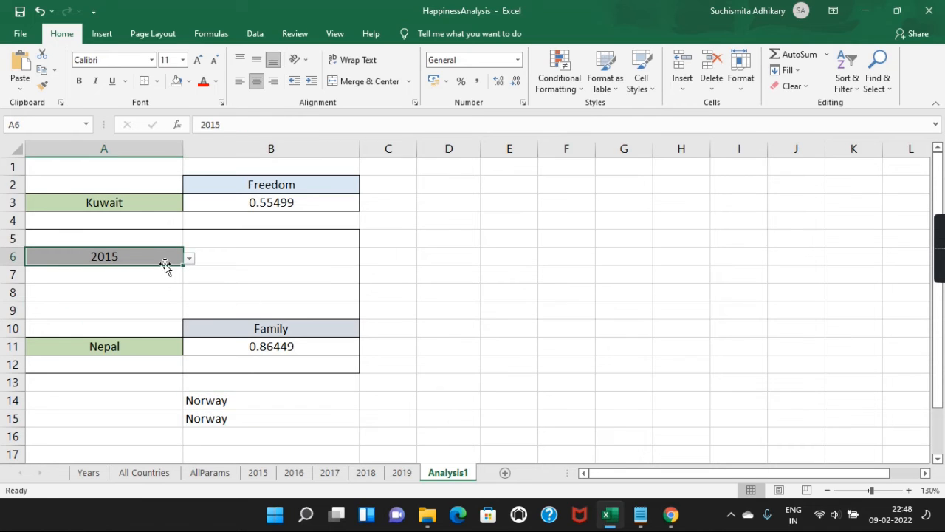
Step: Switch the A6 year to 2019, then 2017, and check B14's INDIRECT result
left_click(189, 257)
left_click(126, 316)
left_click(124, 313)
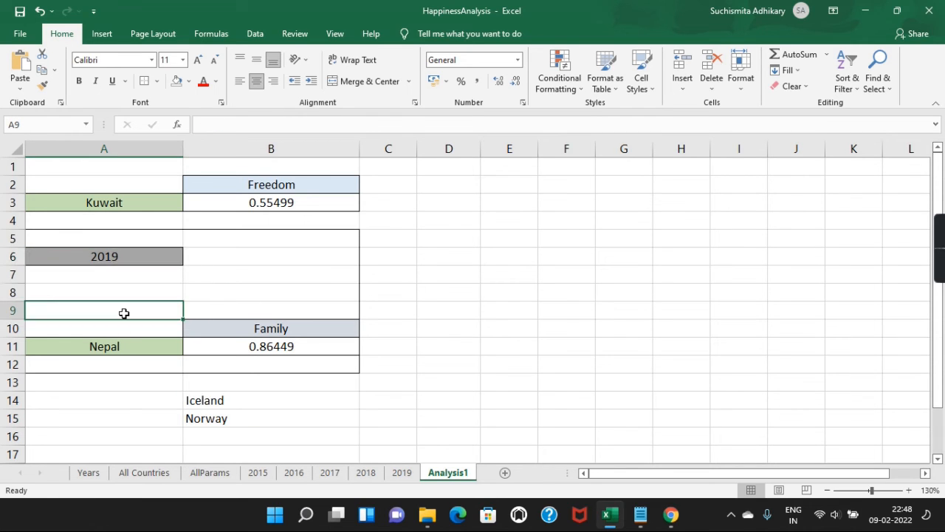
left_click(166, 253)
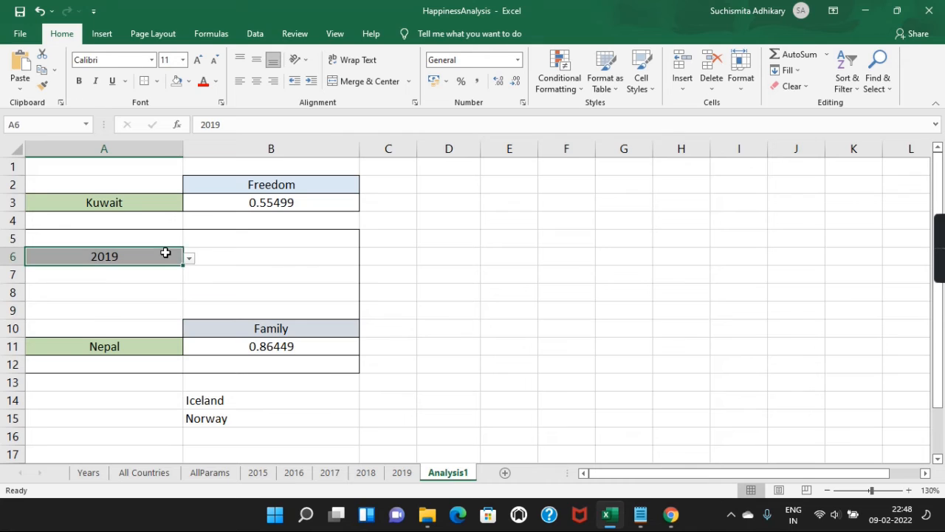
left_click_drag(166, 253, 189, 257)
left_click(189, 257)
left_click(91, 296)
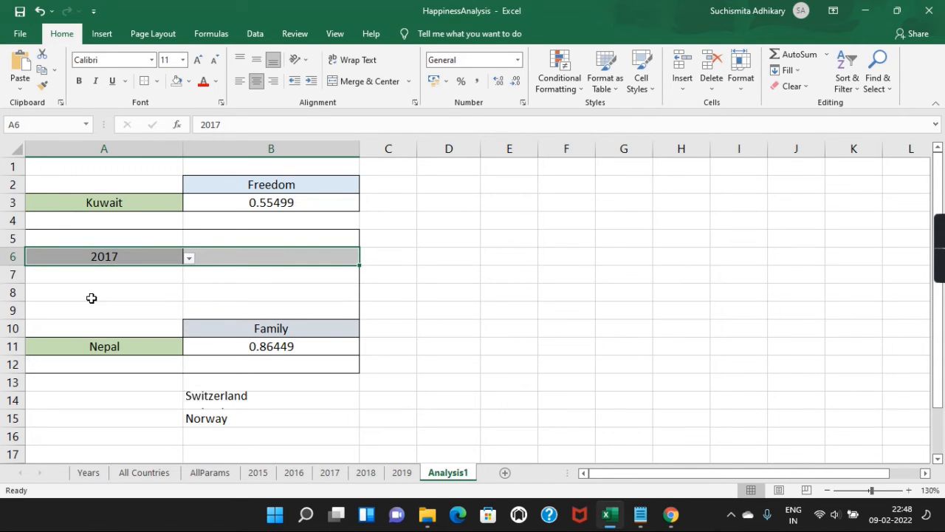
left_click(241, 401)
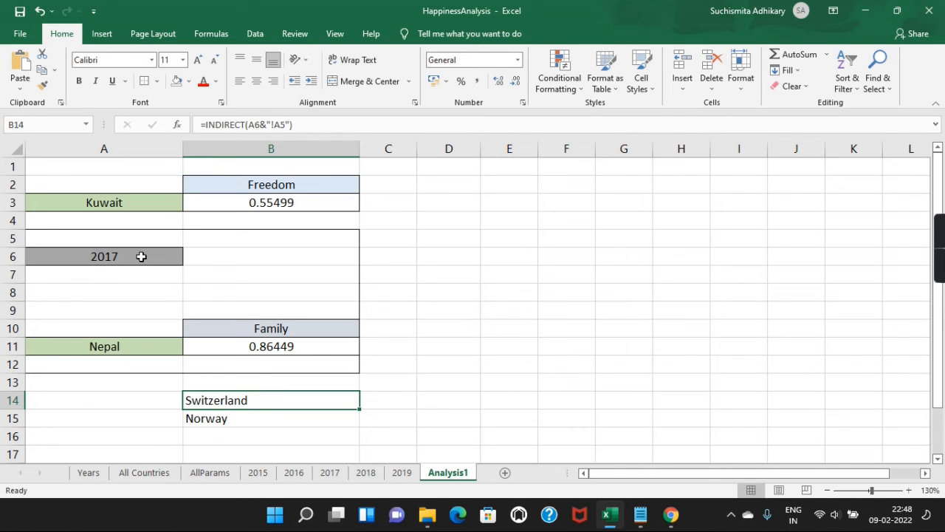
Step: Set the year to 2016 and compare the B15 and B14 formulas
left_click_drag(141, 257, 190, 256)
left_click(190, 258)
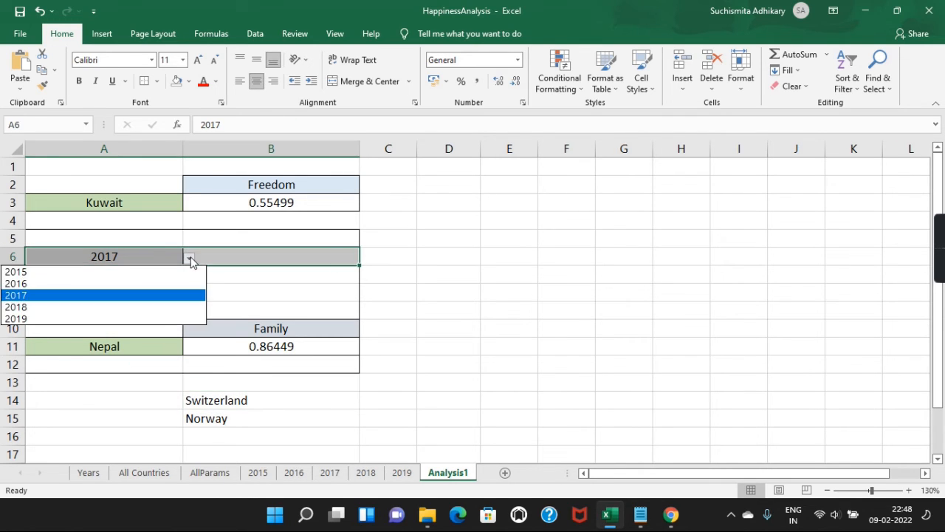
left_click(107, 283)
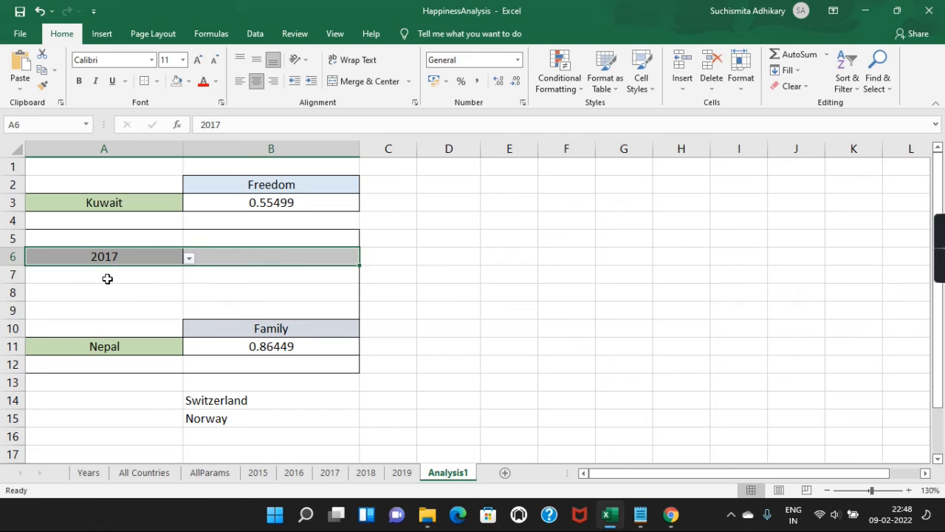
left_click(242, 415)
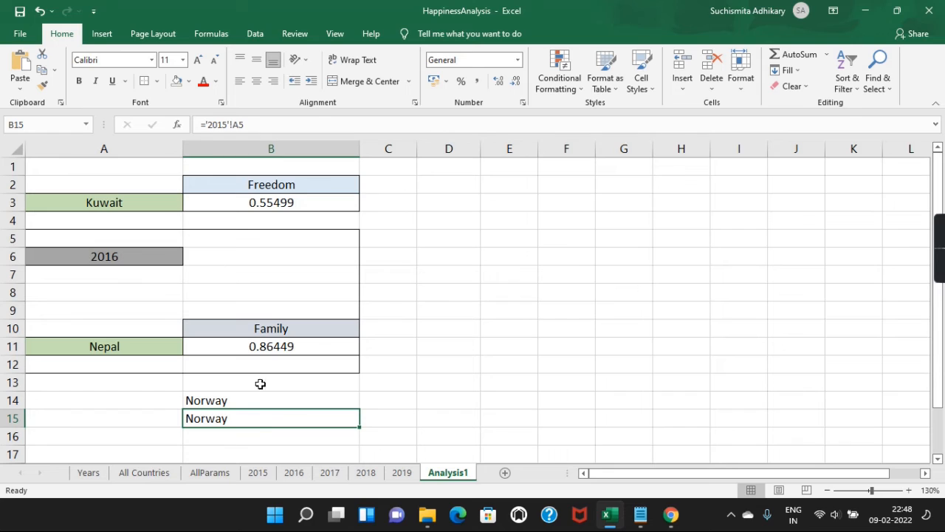
left_click(311, 403)
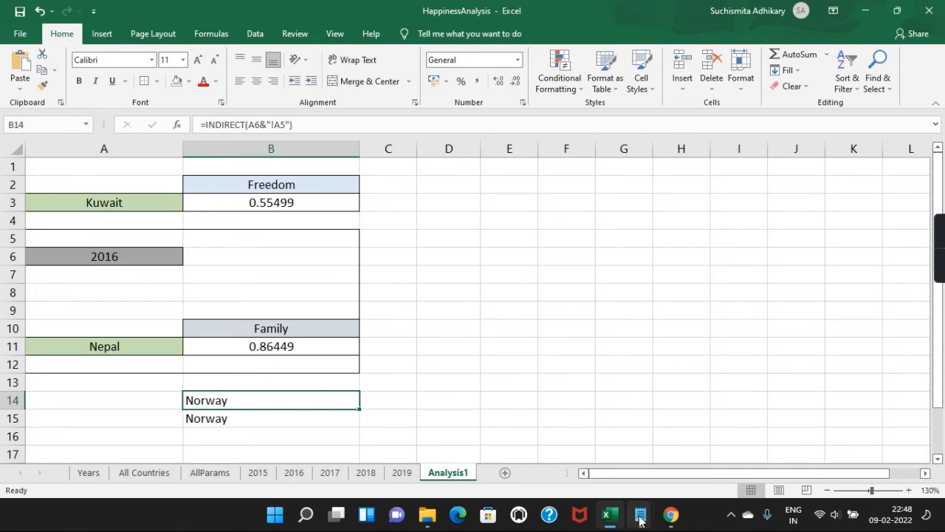
Step: Bring the Notepad formula notes forward and reposition the window over the sheet
mouse_move(639, 513)
left_click(592, 466)
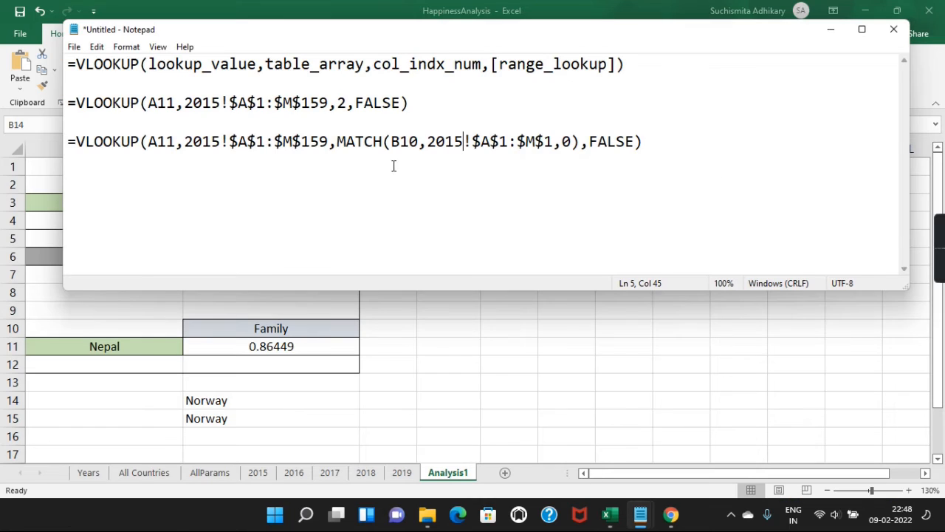
left_click(453, 172)
left_click_drag(446, 34, 507, 51)
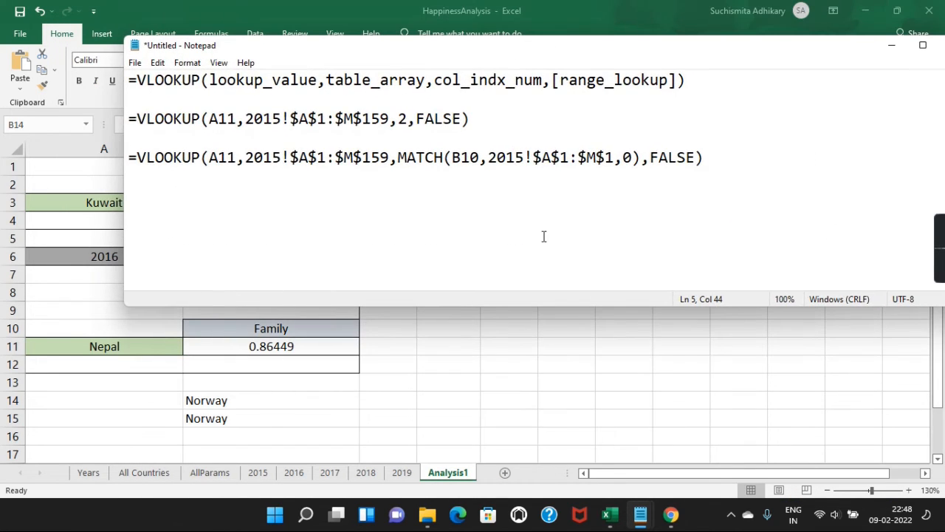
Step: Resize and move Notepad, and select the 2015!$A$1:$M$159 range in the third formula
left_click_drag(124, 243, 314, 239)
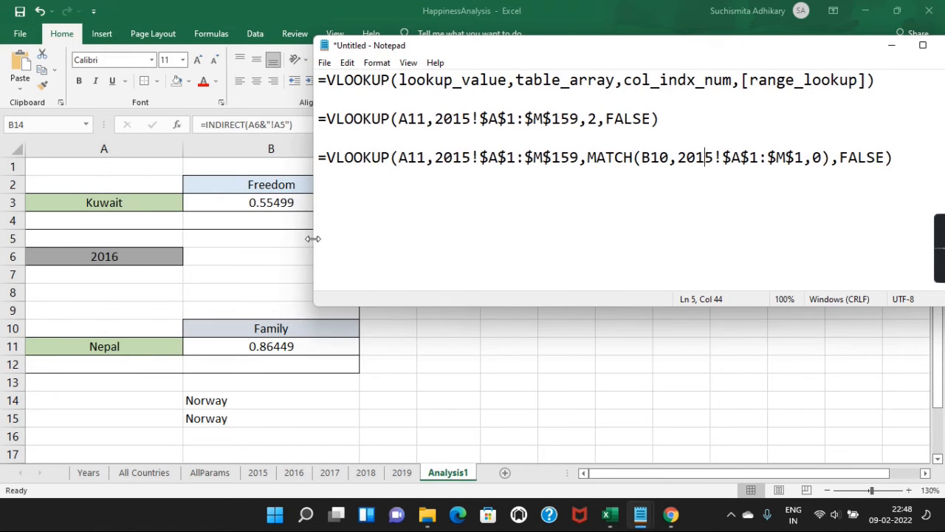
left_click_drag(678, 52, 594, 76)
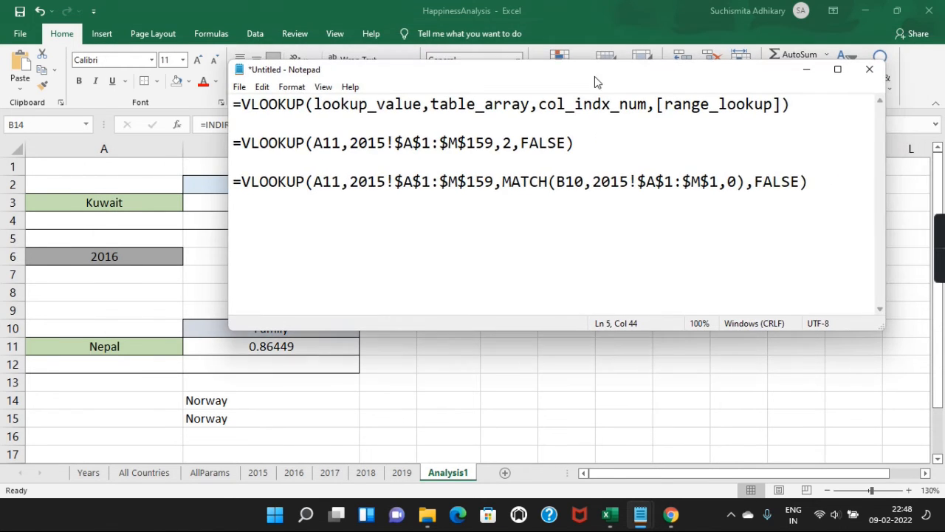
left_click(449, 215)
left_click(350, 183)
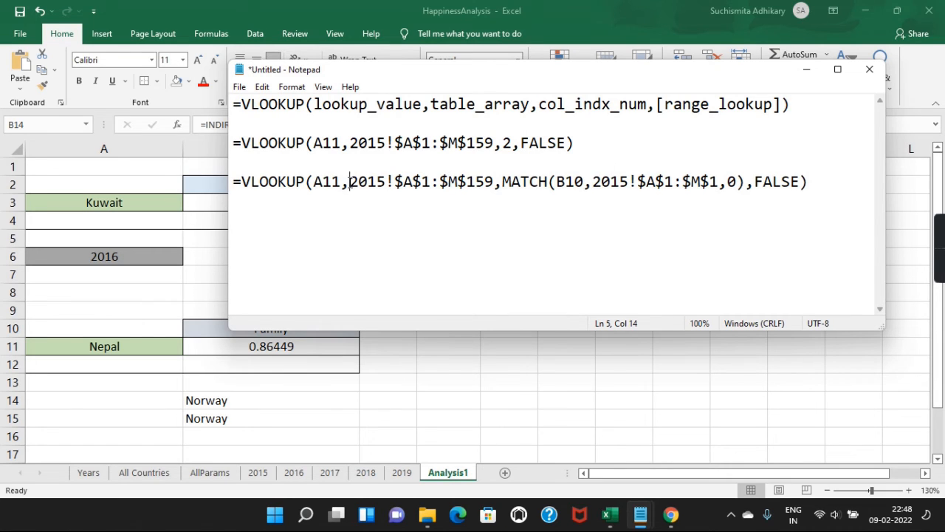
left_click(494, 181, "shift")
key("ctrl+c")
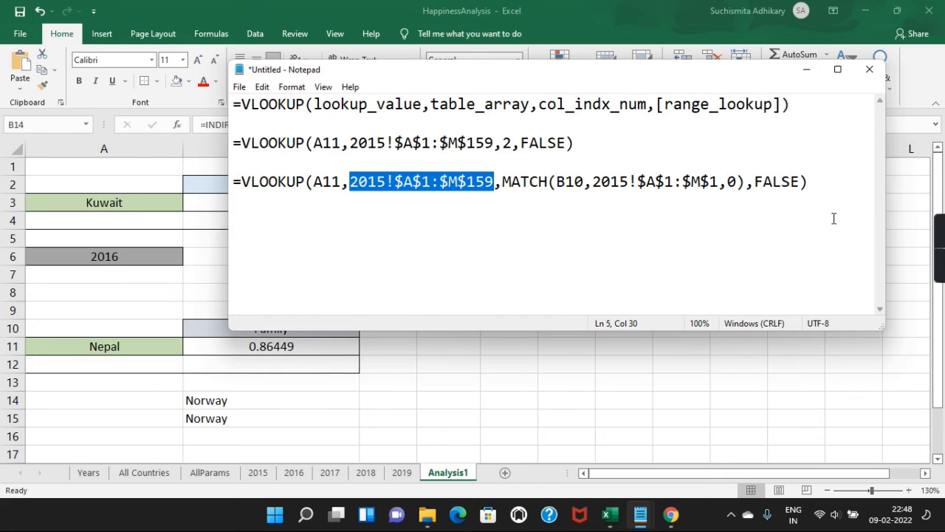
left_click(831, 183)
Step: Add a new line INDIRECT(2015!$A$1:$M$159) below the formulas
key("Return")
key("Return")
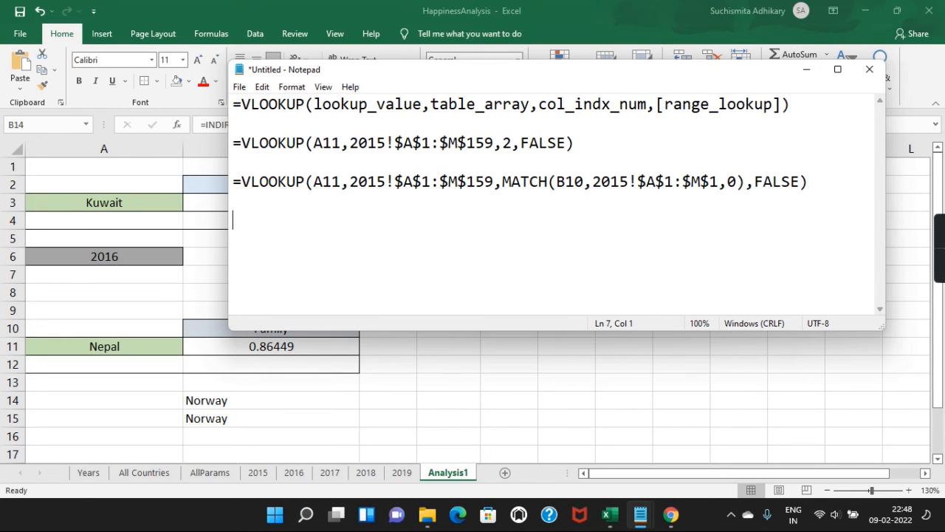
type("=")
key("BackSpace")
type("INDIRECT")
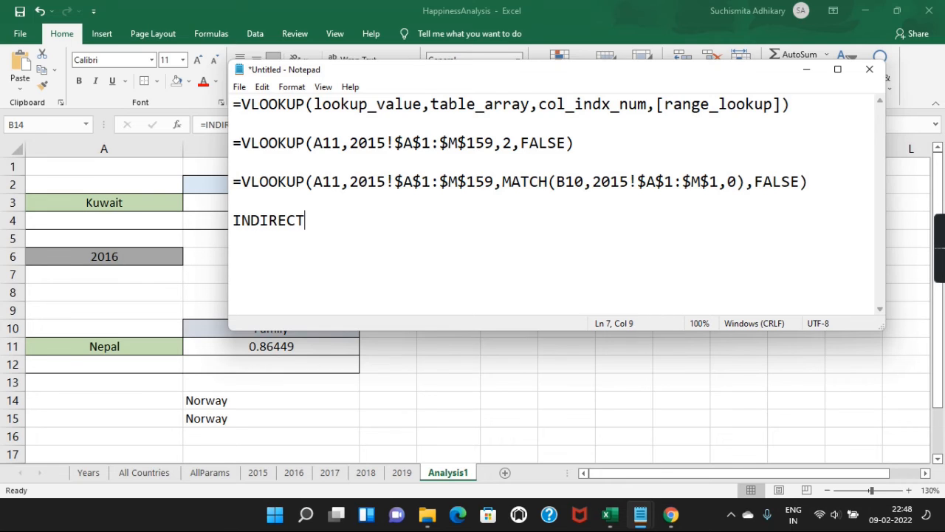
type("(")
key("ctrl+v")
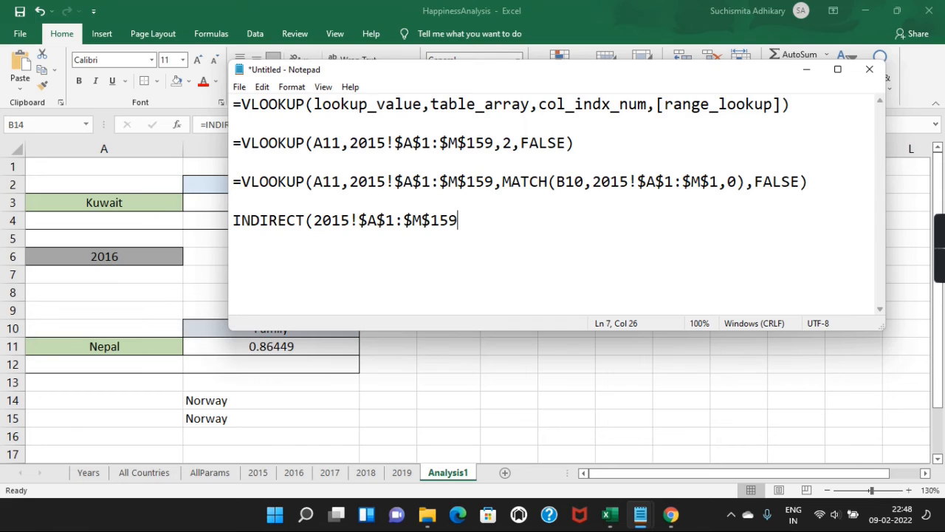
type(")")
Step: Quote the range and swap 2015 for A6, giving INDIRECT(A6&"!$A$1:$M$159")
left_click(353, 221)
type("\"")
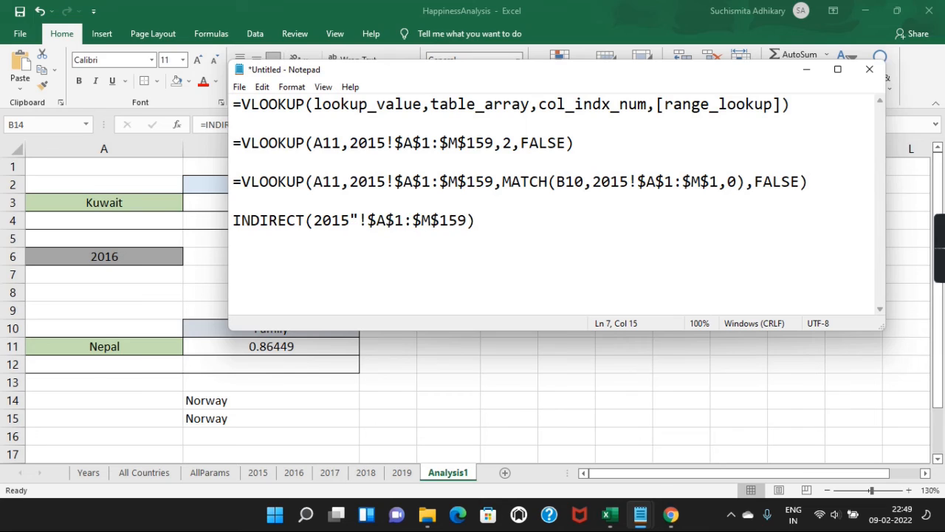
left_click(468, 216)
type("\"")
left_click(351, 219)
type("&")
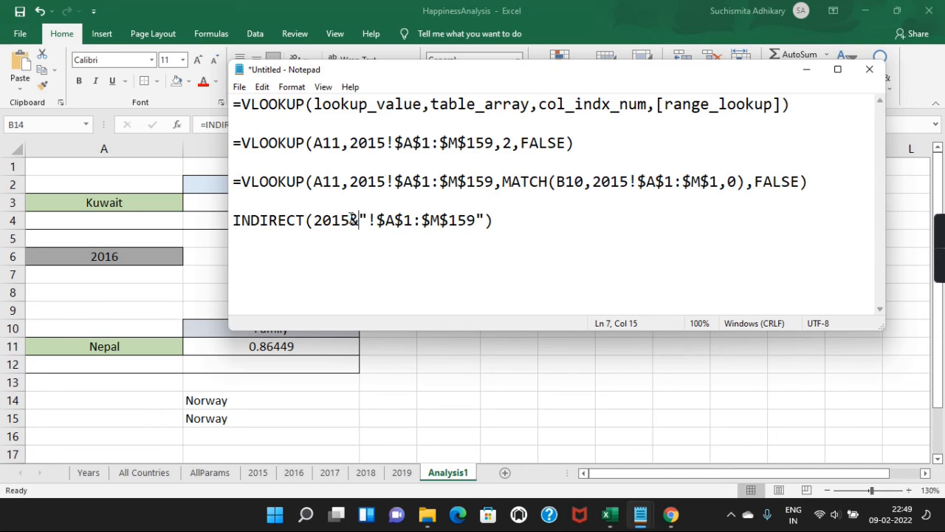
key("Left")
left_click(313, 221, "shift")
key("BackSpace")
type("A6")
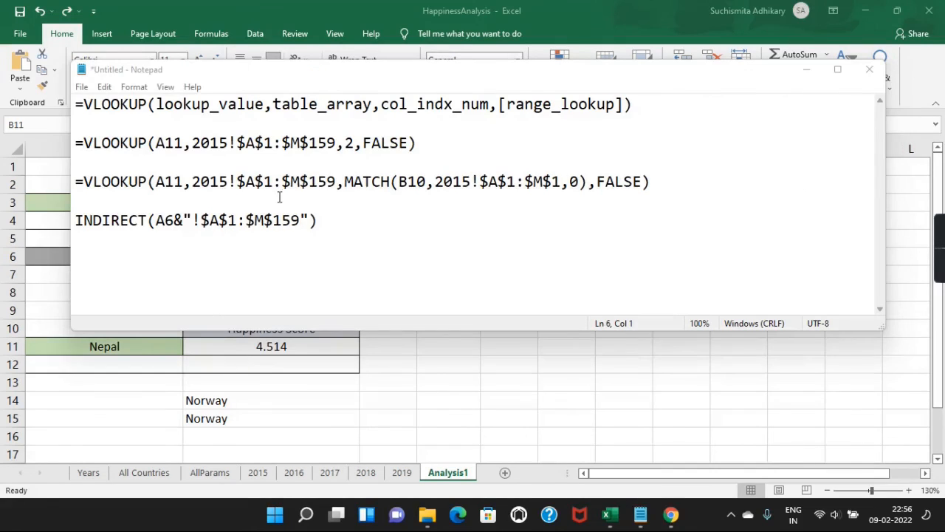
Step: Duplicate the MATCH-based VLOOKUP formula onto a new line below
left_click_drag(79, 221, 328, 226)
left_click(75, 181)
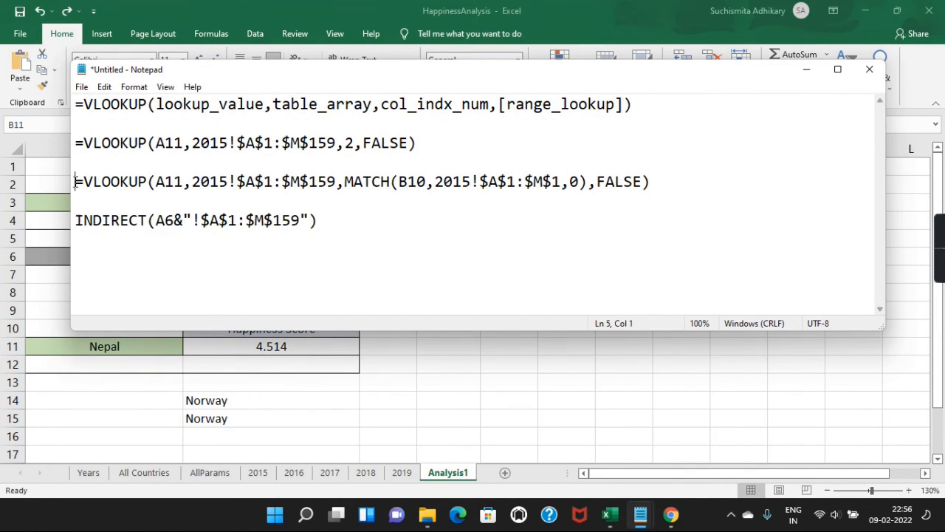
key("shift+End")
key("ctrl+c")
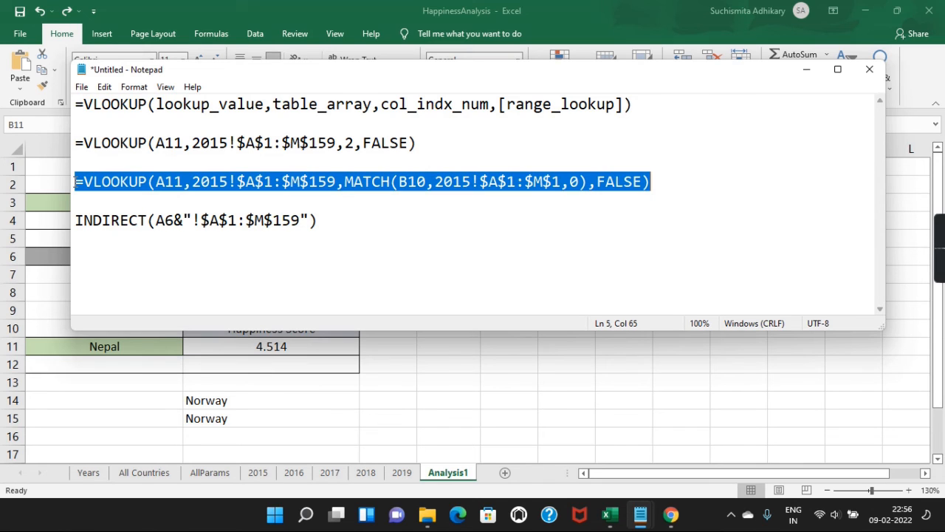
key("End")
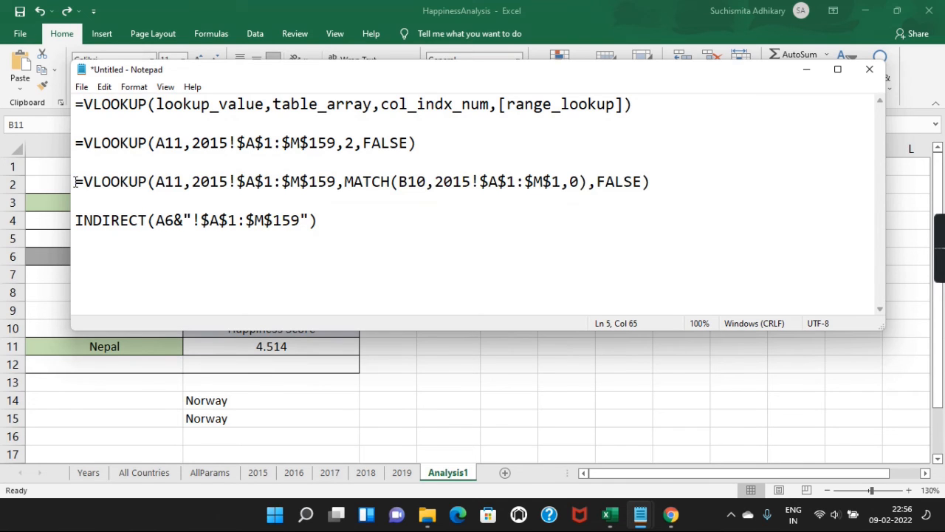
key("Return")
key("Return")
key("ctrl+v")
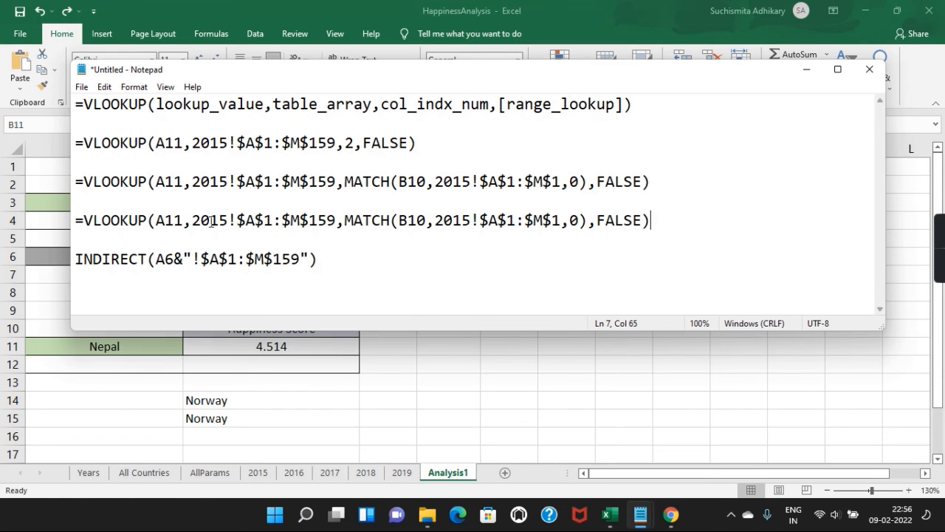
Step: Prefix the INDIRECT line with a 2015!$A$1:$M$159=> mapping note
left_click_drag(192, 220, 338, 220)
key("ctrl+c")
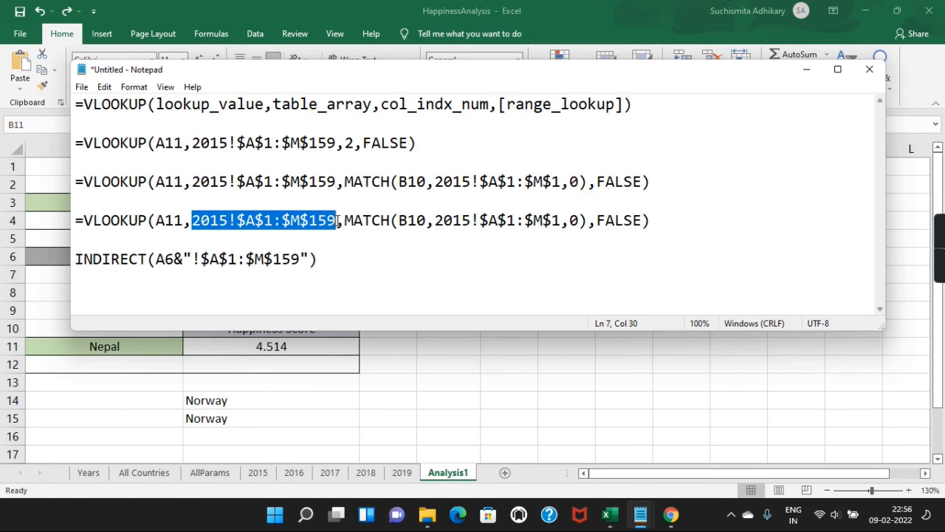
left_click(287, 238)
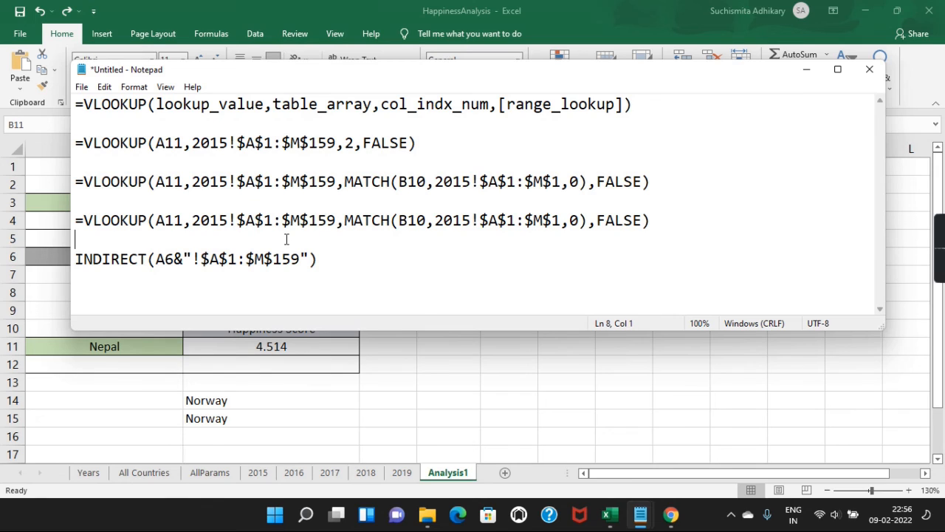
key("Down")
key("ctrl+v")
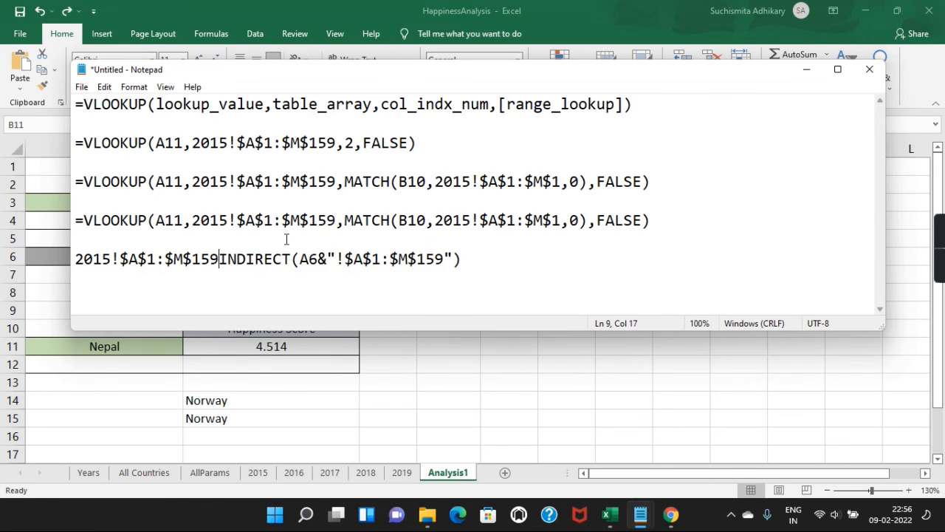
type("=>")
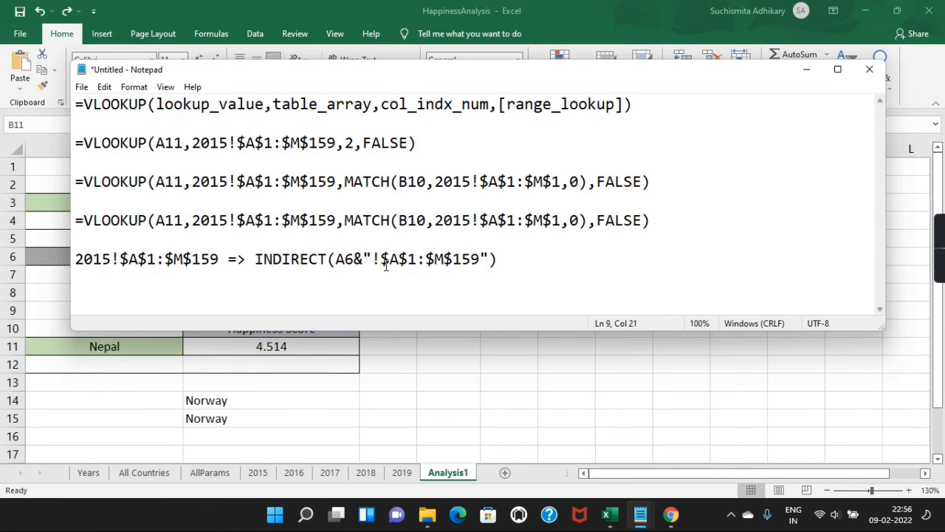
Step: Replace the copy's fixed 2015!$A$1:$M$159 table range with the INDIRECT expression
left_click(500, 262, "shift")
key("ctrl+c")
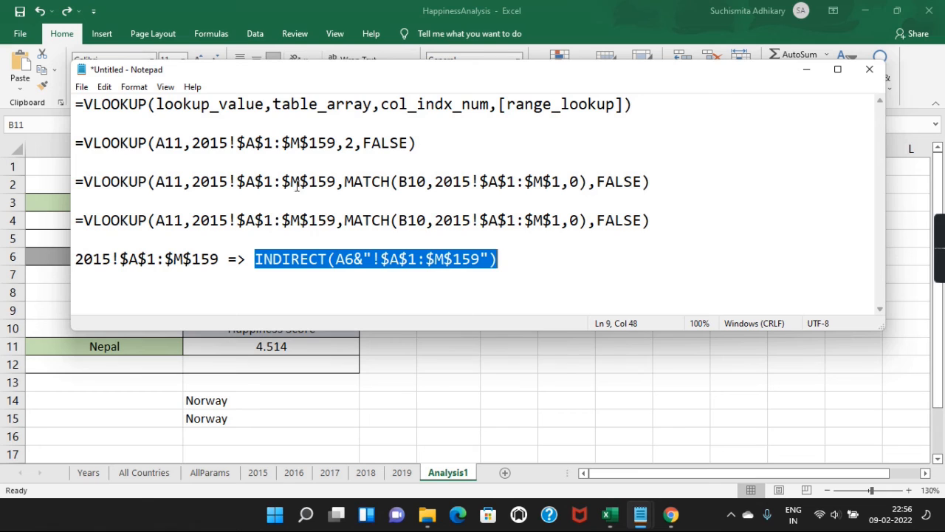
left_click(192, 220)
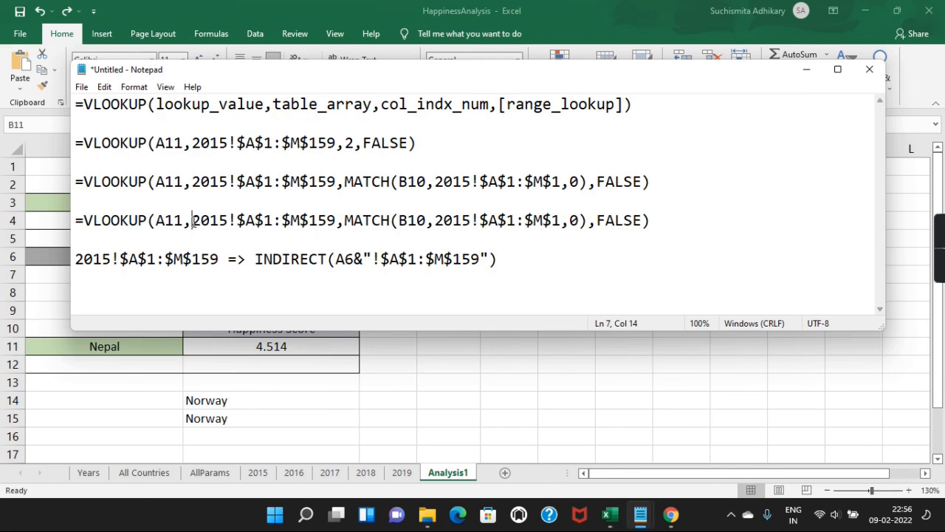
left_click(337, 221, "shift")
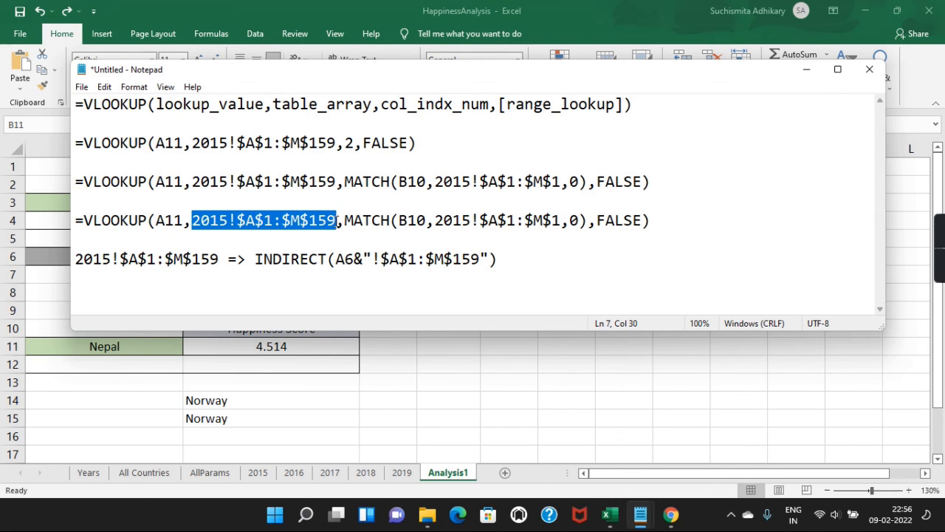
key("ctrl+v")
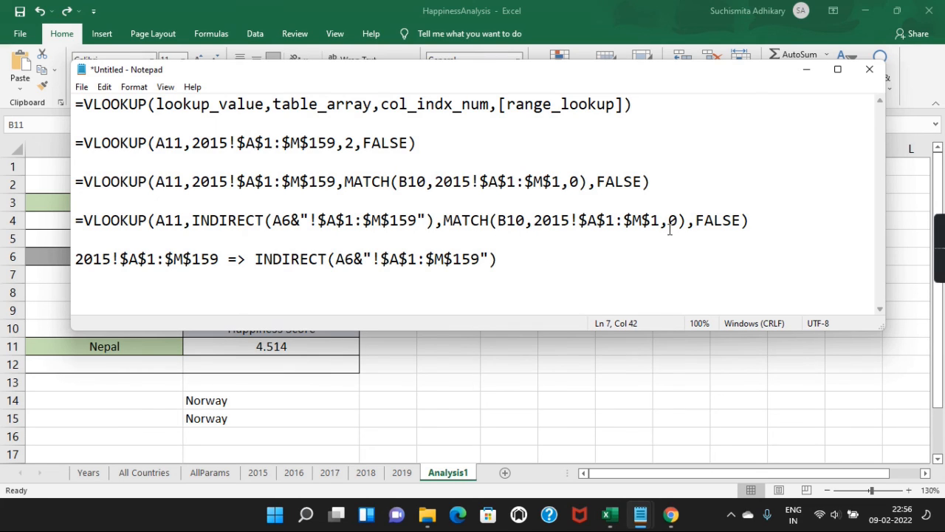
left_click(536, 219)
left_click(661, 221, "shift")
key("ctrl+c")
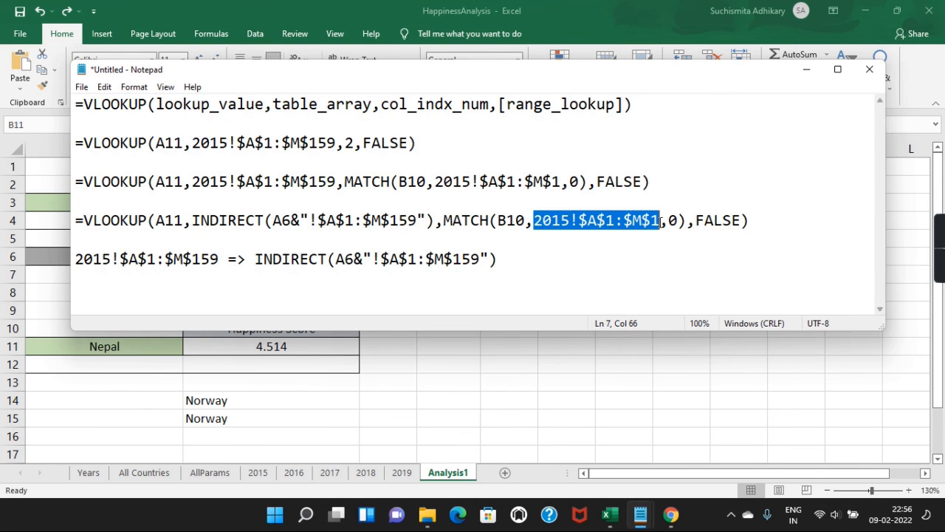
Step: Start a new note line 2015!$A$1:$M$1=> and copy the INDIRECT expression
left_click(517, 265)
key("Return")
key("Return")
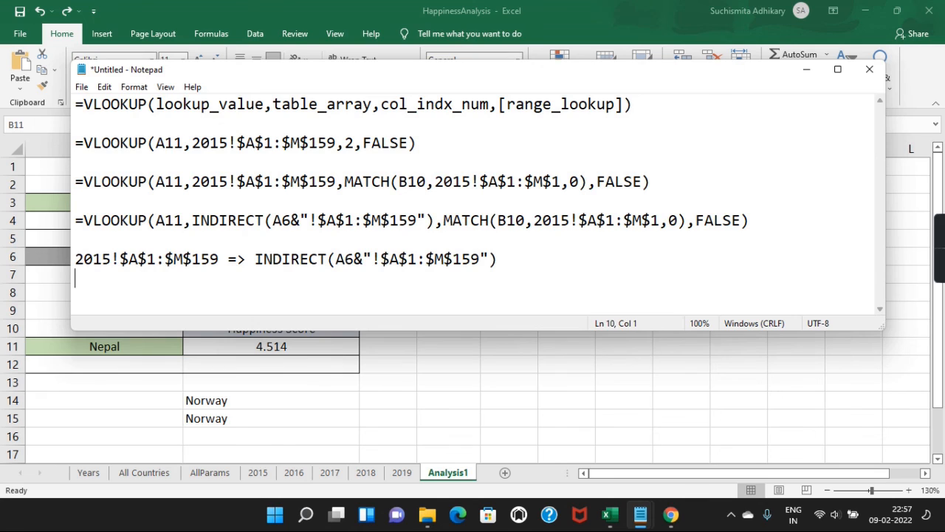
key("ctrl+v")
type("=>")
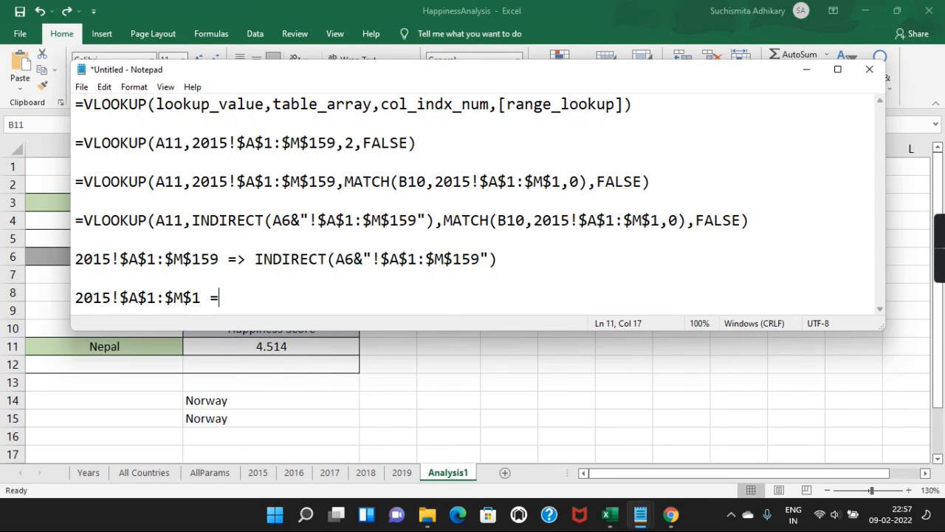
left_click(251, 257)
key("shift+Home")
key("shift+End")
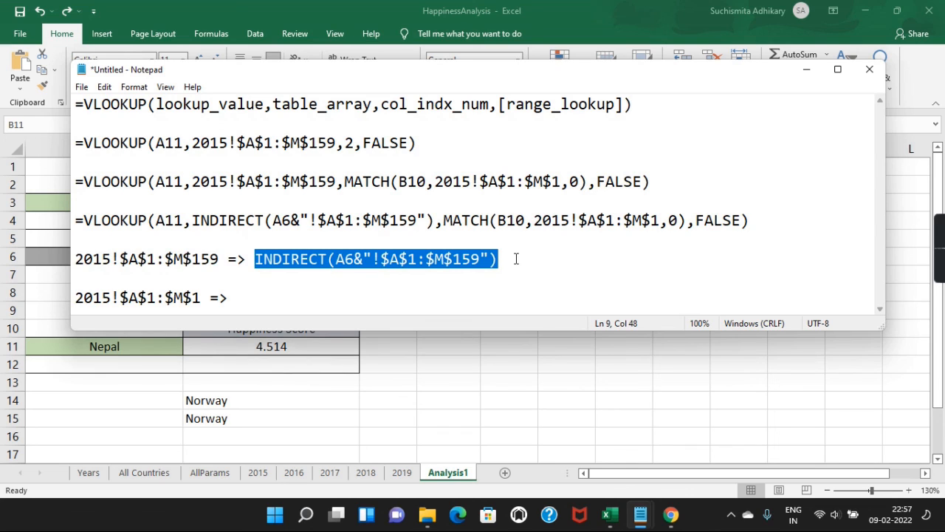
key("ctrl+c")
Step: Complete the note as INDIRECT(A6&"!$A$1:$M$1") by trimming the range to the header row
left_click(268, 295)
key("ctrl+v")
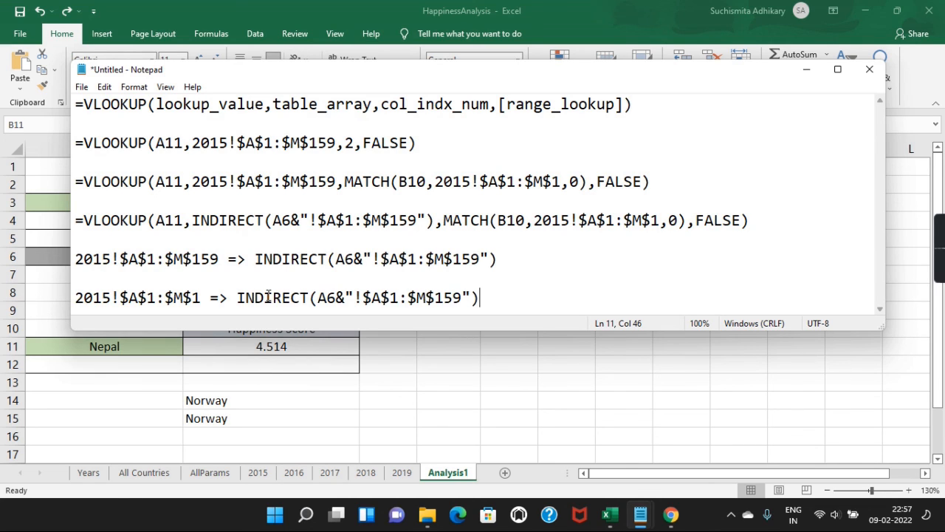
left_click(461, 298)
key("BackSpace")
key("BackSpace")
left_click(505, 298)
left_click(237, 297, "shift")
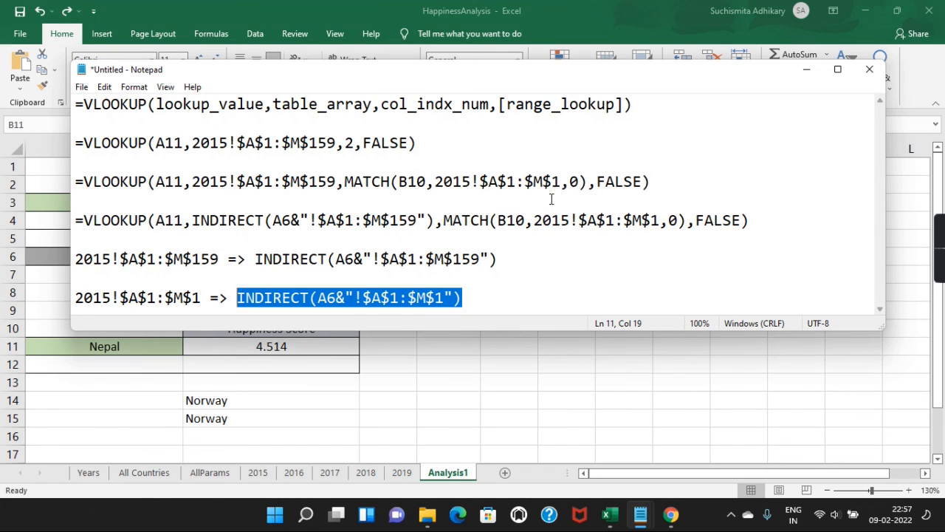
Step: Put the header-row INDIRECT into MATCH and copy the finished formula for B11
left_click(535, 220)
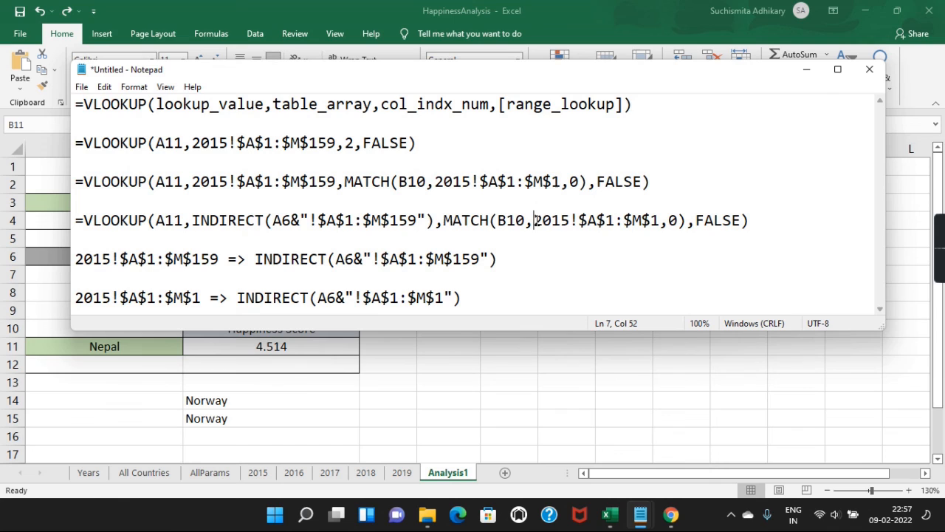
left_click(660, 220, "shift")
key("ctrl+v")
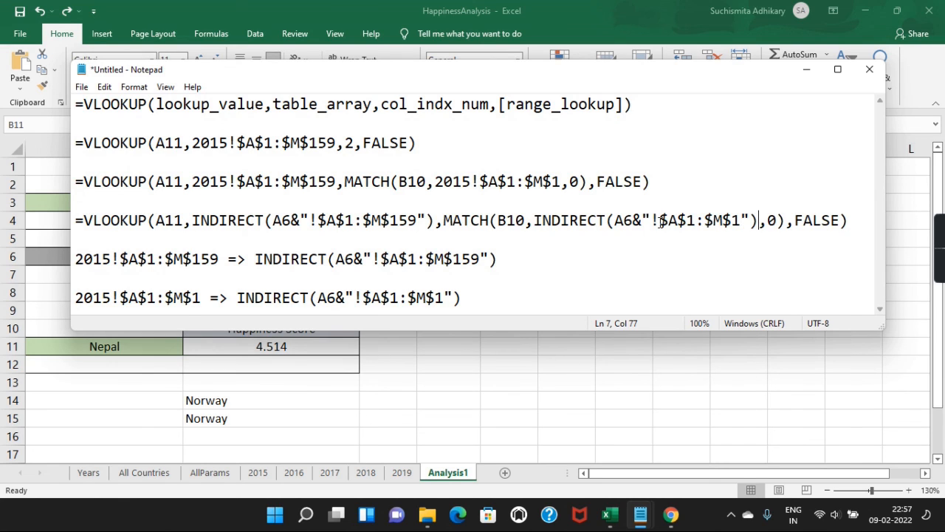
left_click(853, 223)
key("shift+Home")
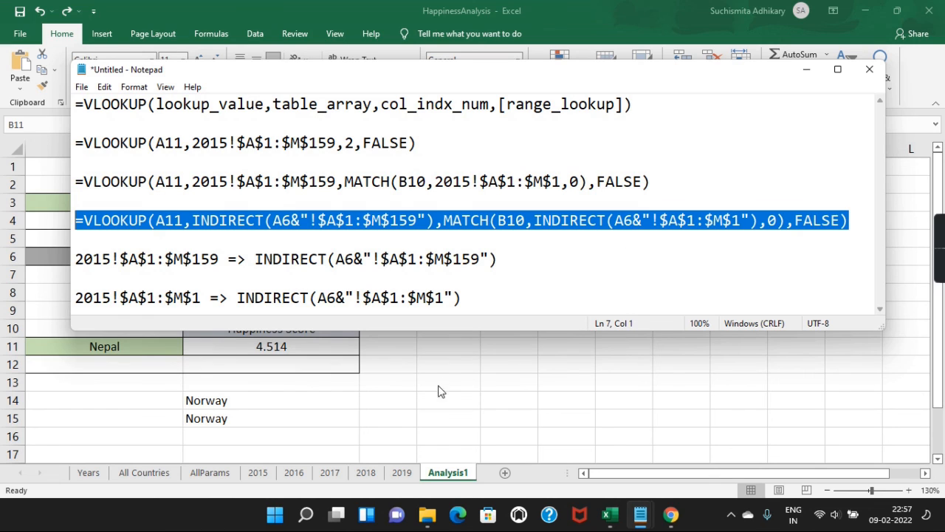
double_click(340, 347)
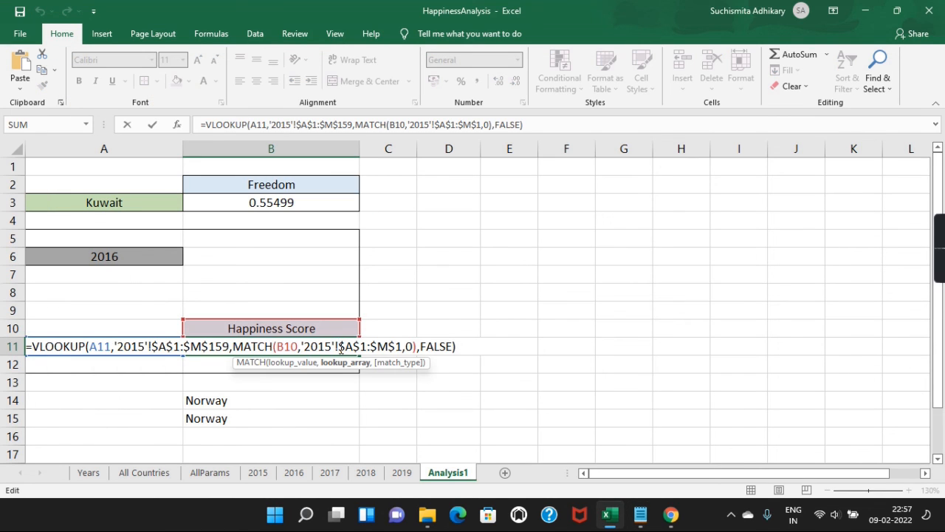
Step: Replace B11's old lookup with the pasted INDIRECT-based VLOOKUP formula
key("ctrl+a")
key("BackSpace")
left_click(341, 347)
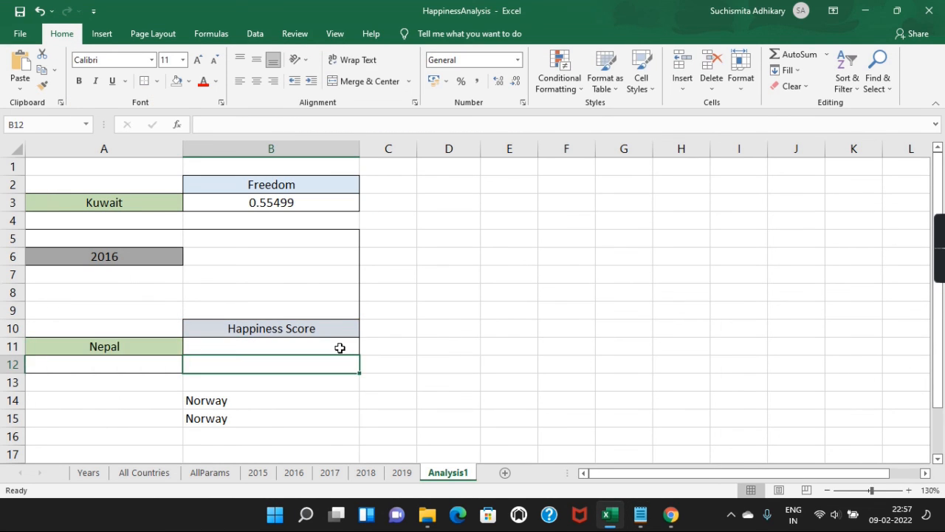
double_click(338, 347)
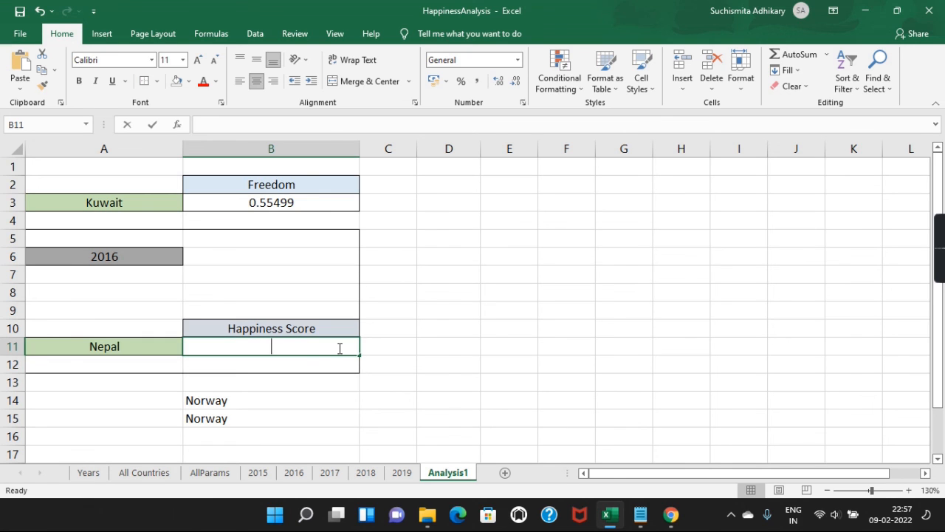
key("ctrl+v")
key("Return")
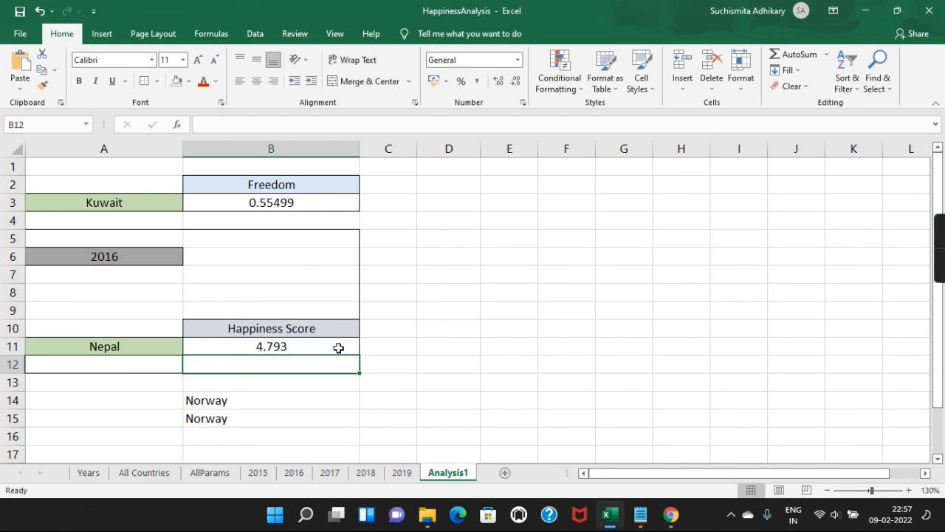
Step: Choose Family, Kenya and 2018 from the dropdowns so B11 shows 1.048
left_click(337, 327)
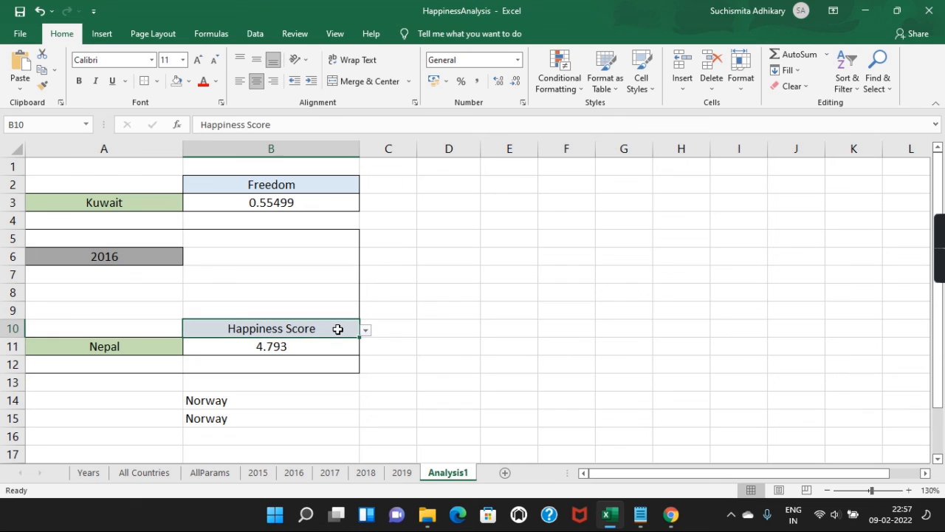
left_click(365, 334)
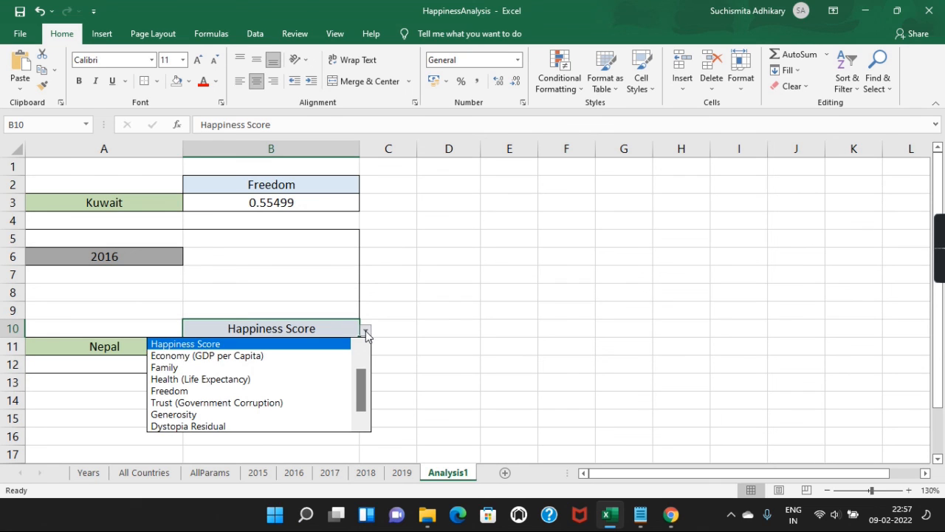
left_click(249, 367)
left_click(133, 342)
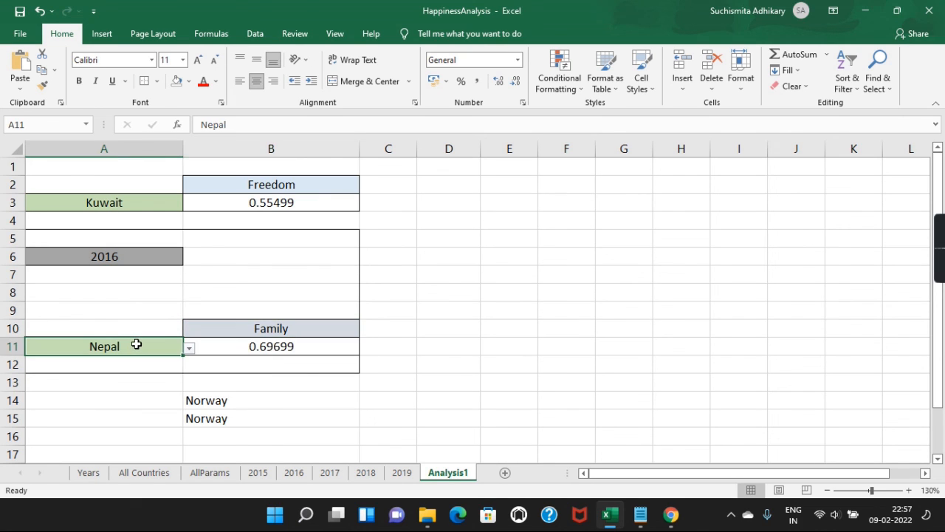
left_click(190, 350)
left_click(100, 409)
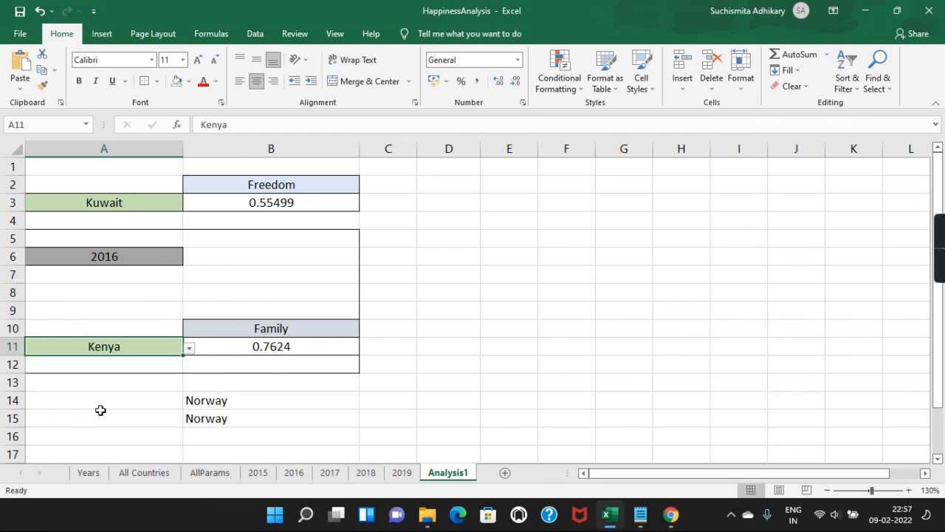
left_click(132, 256)
left_click_drag(132, 256, 185, 254)
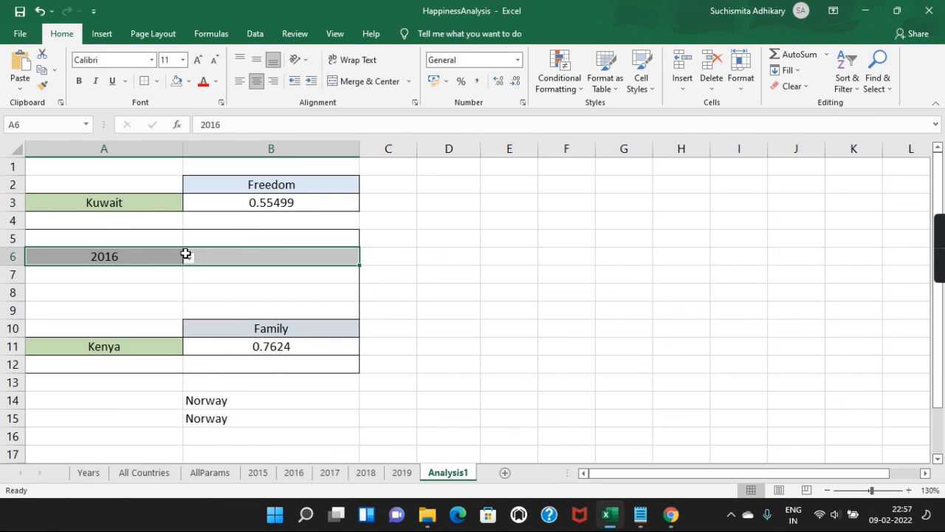
left_click(190, 258)
left_click(122, 307)
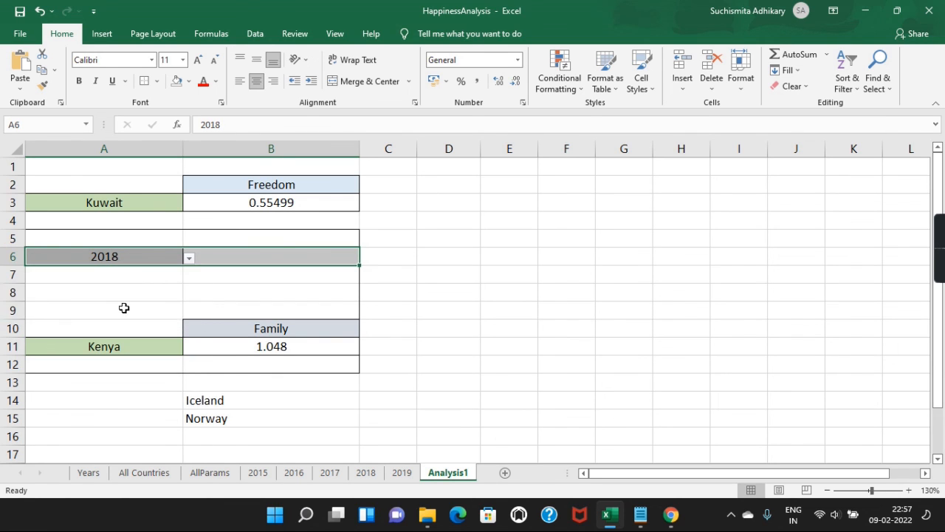